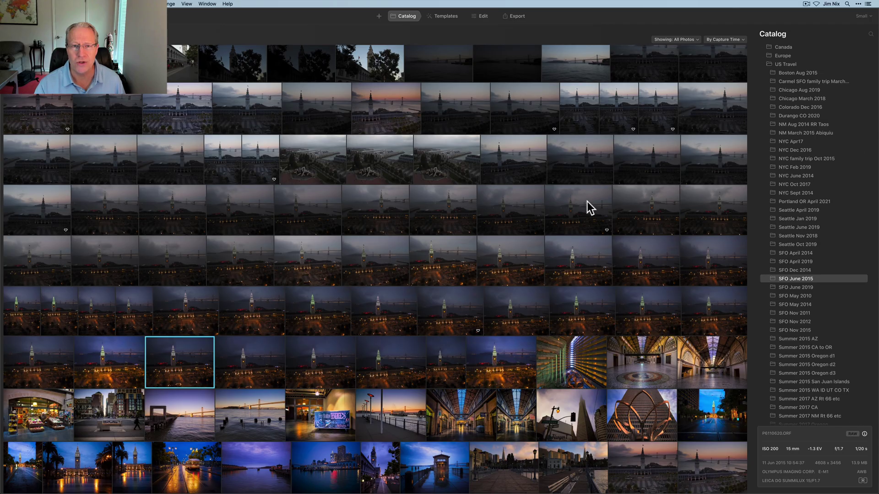
Step: Open the Ferry Building photo in the editor and set Smart Contrast 10, Shadows 28, Tint 3
click(480, 16)
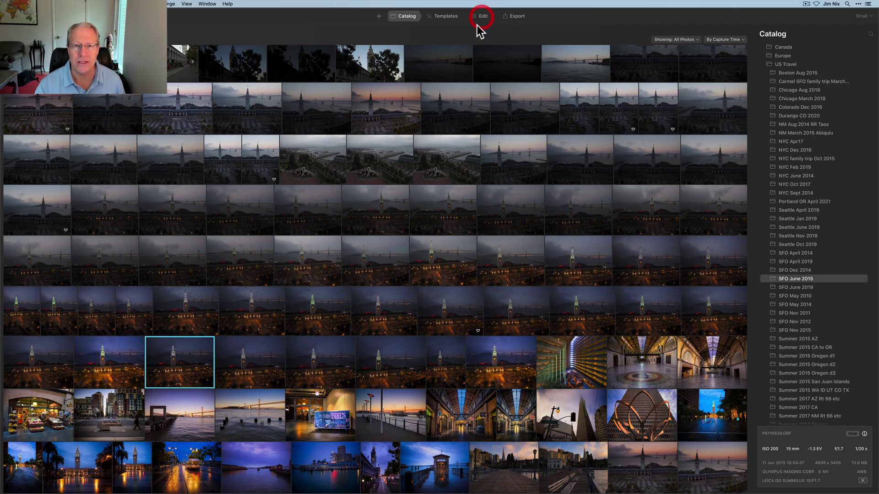
click(477, 18)
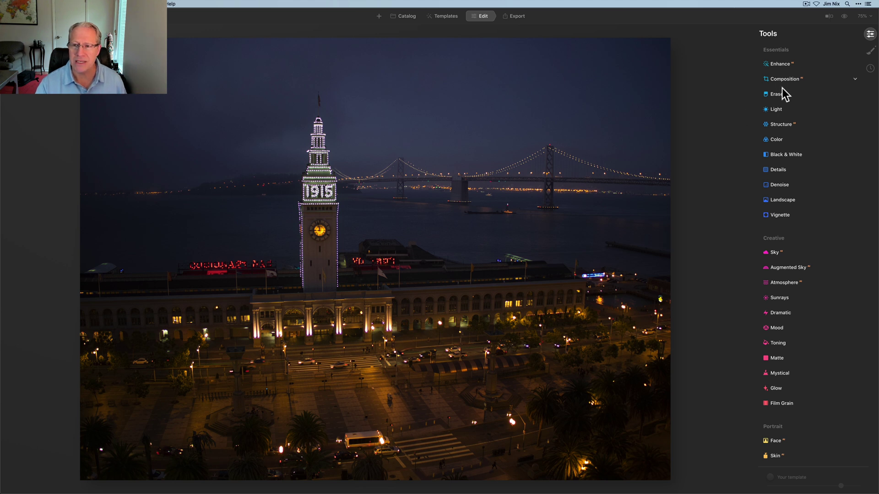
click(776, 110)
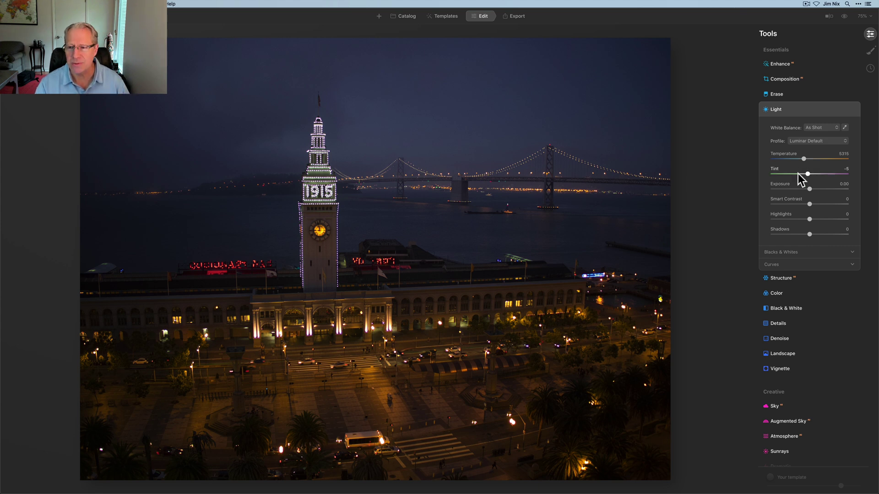
drag(809, 203, 814, 203)
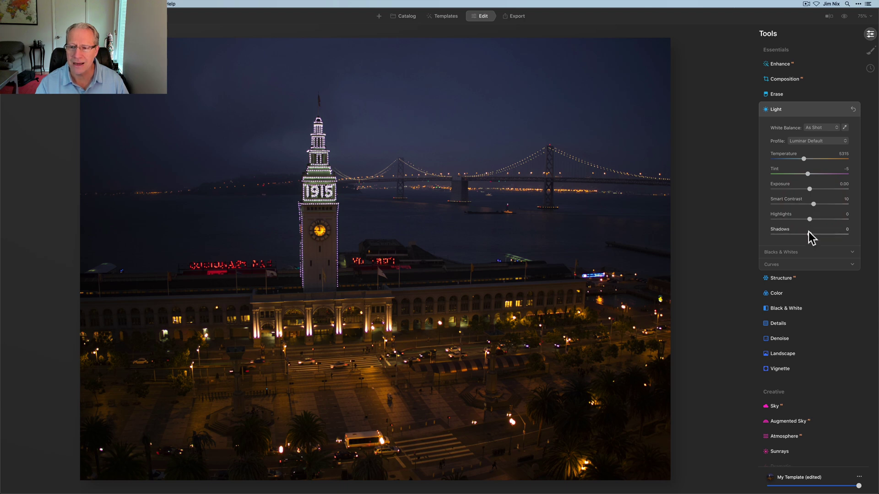
drag(810, 234, 820, 234)
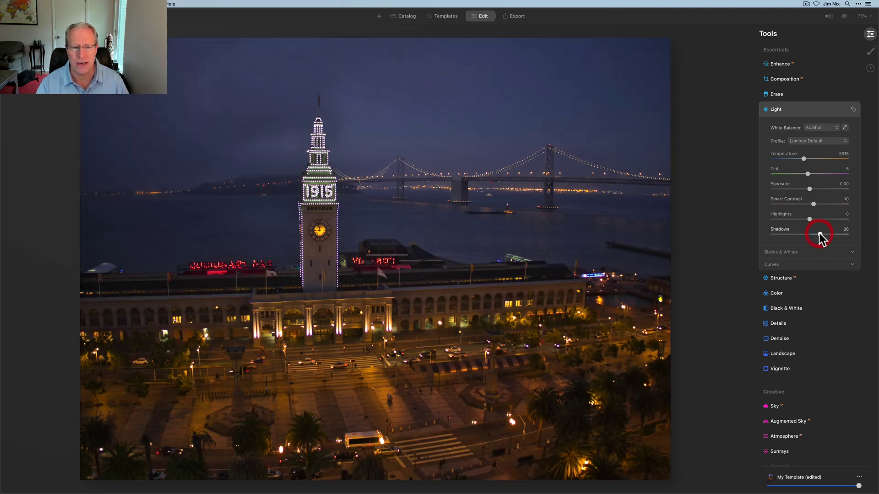
drag(808, 175, 811, 174)
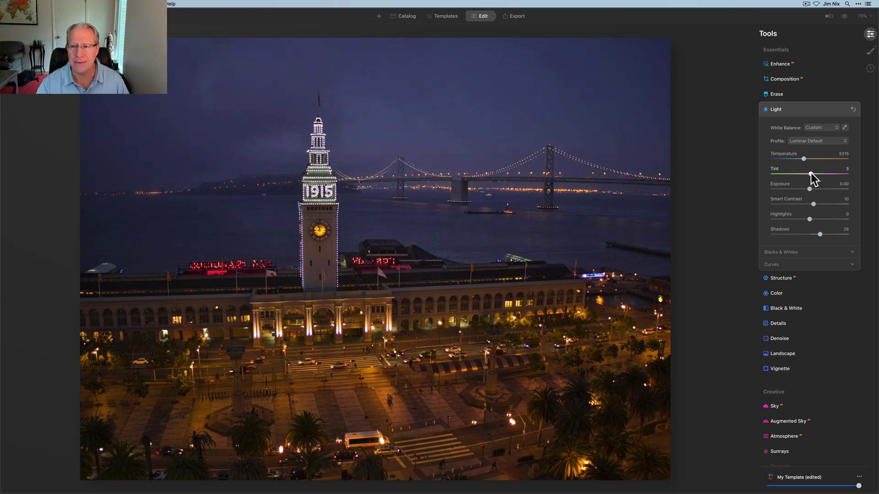
Step: Raise Enhance Accent to 50 and set Optics Lens Distortion to 38 in Advanced Settings
click(780, 69)
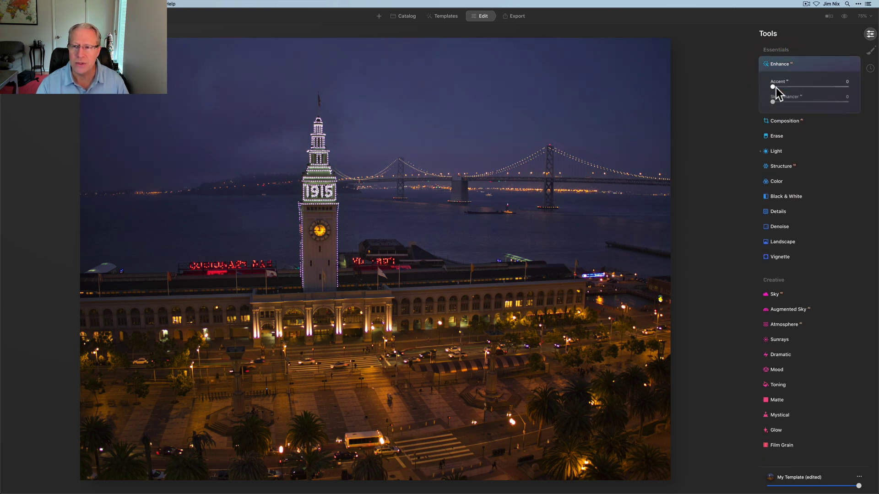
drag(773, 87, 810, 86)
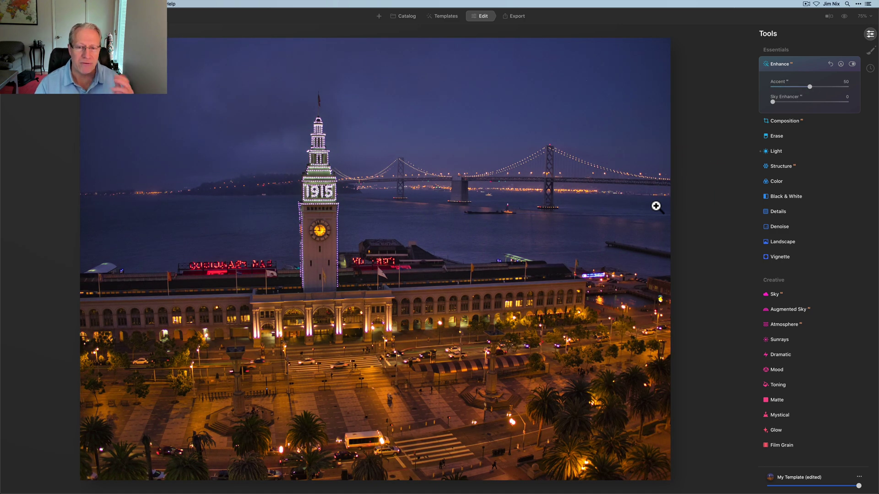
scroll(787, 390, down, 5)
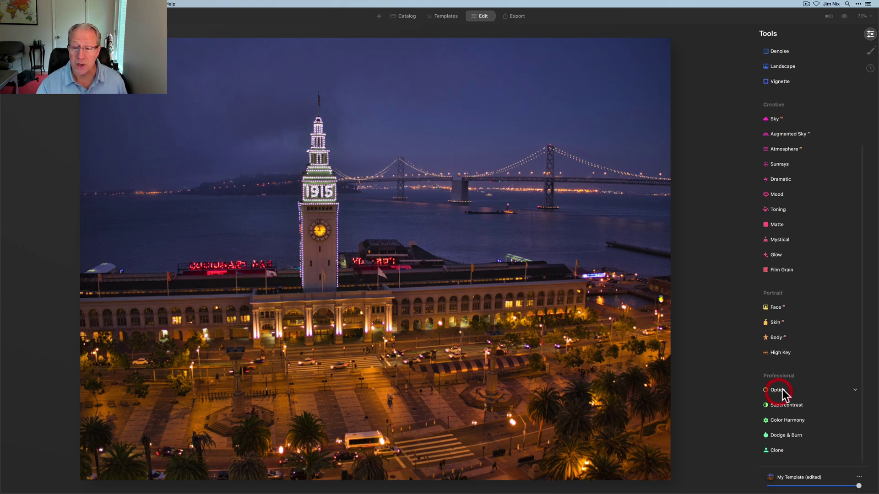
click(778, 390)
click(779, 407)
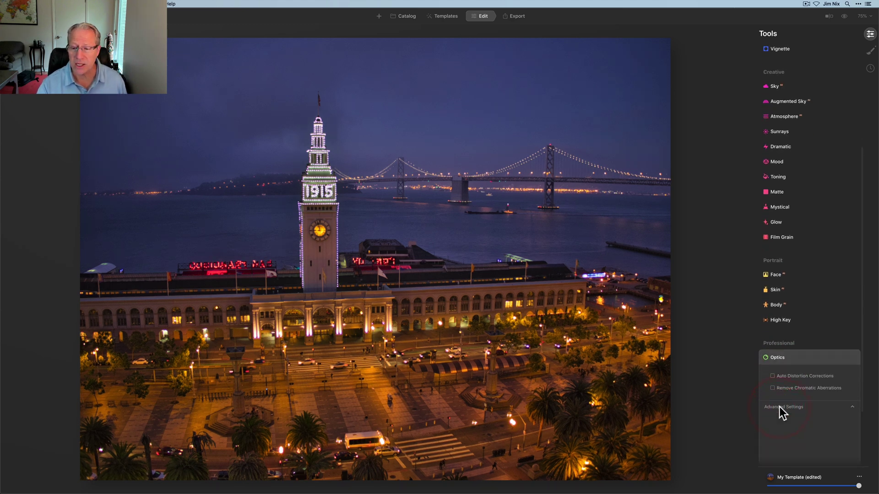
scroll(779, 408, down, 3)
drag(809, 356, 824, 357)
click(844, 18)
click(844, 17)
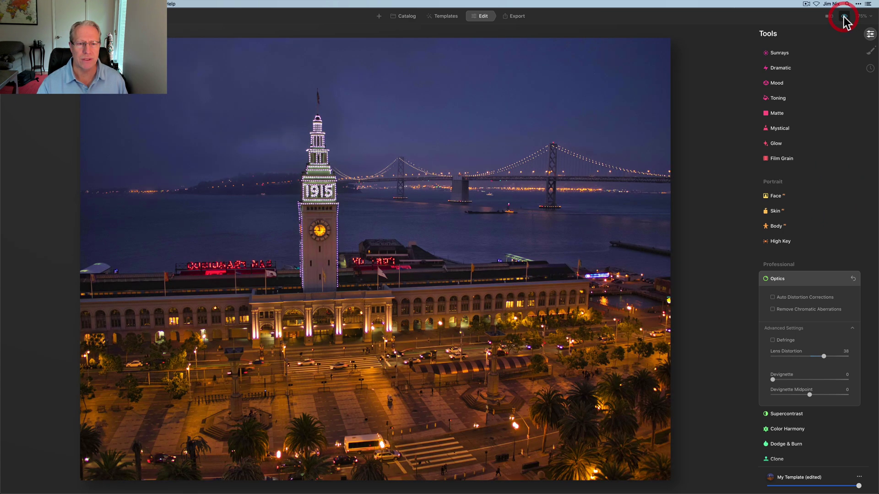
click(844, 17)
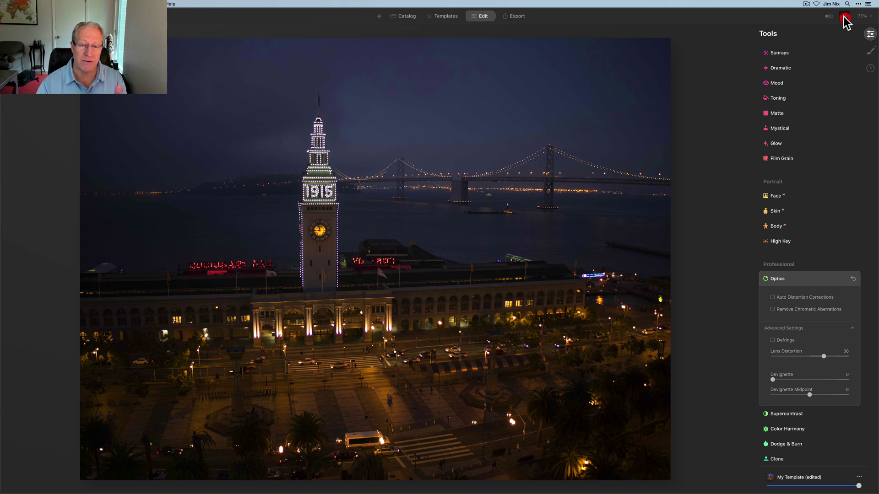
click(845, 18)
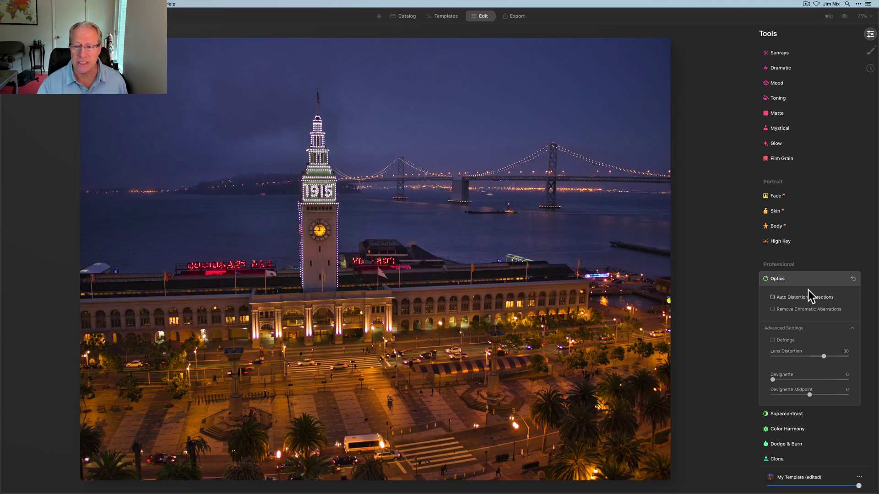
click(809, 278)
click(863, 16)
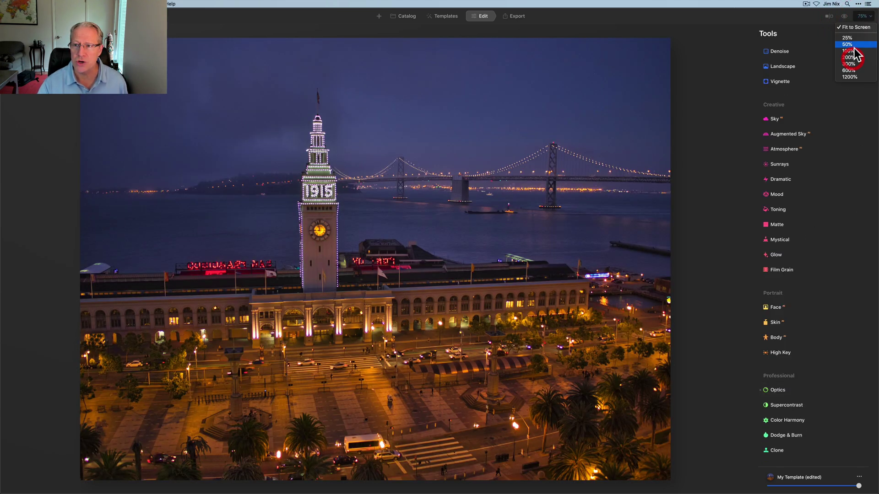
click(850, 57)
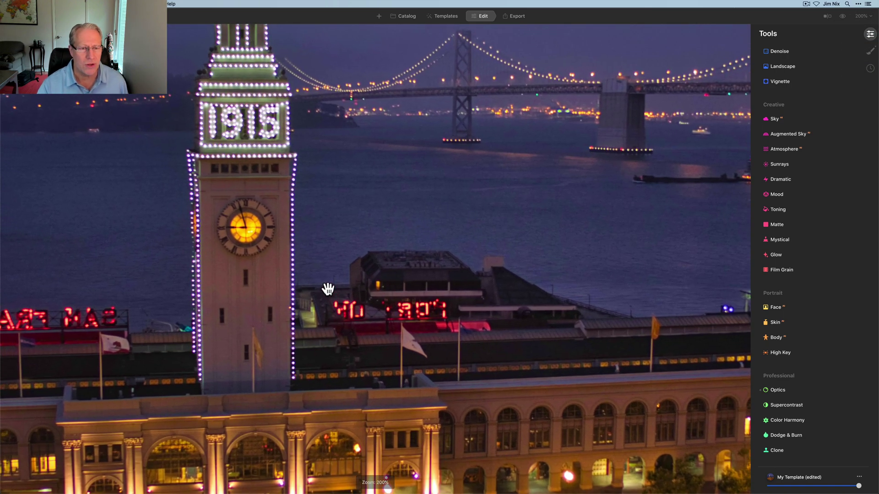
scroll(328, 288, up, 5)
scroll(328, 288, left, 4)
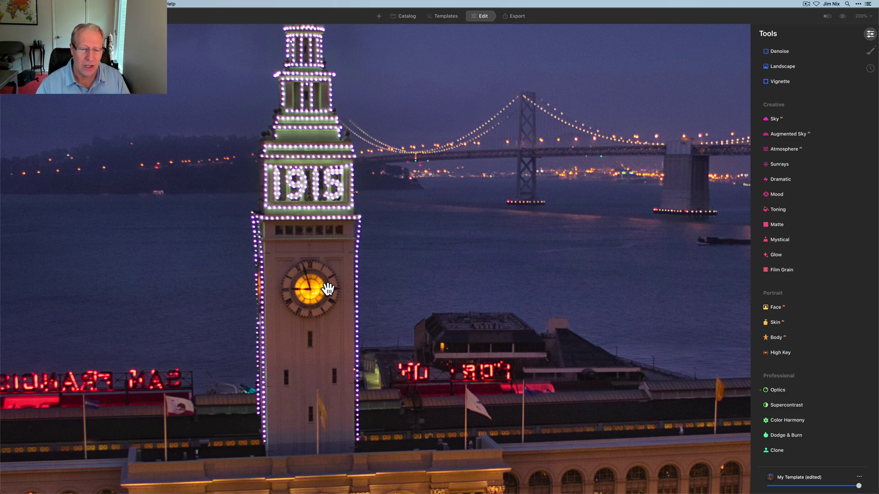
scroll(328, 289, down, 3)
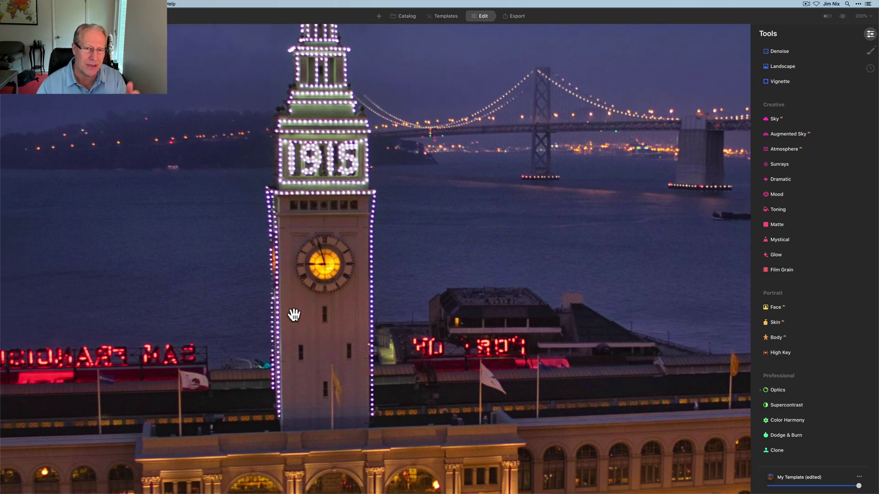
scroll(294, 315, down, 5)
click(294, 315)
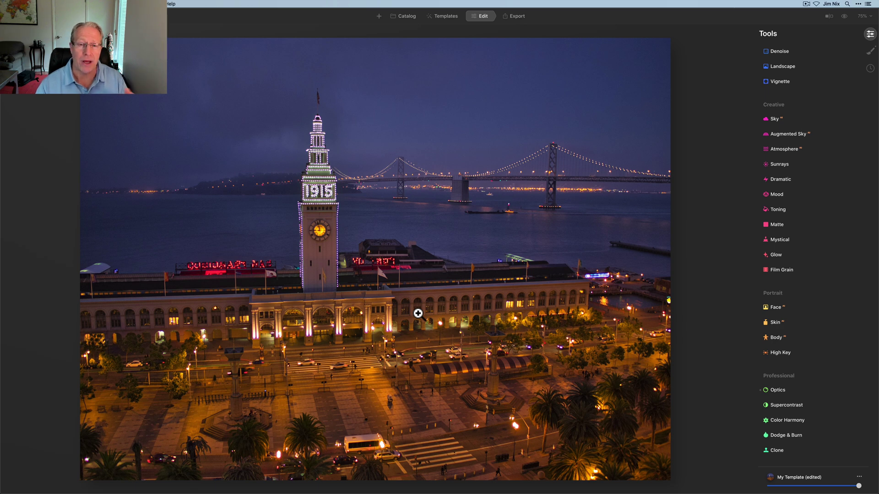
Step: Export the photo to the Desktop as the 16-bit TIFF SFO-night via Save to Disk
click(518, 18)
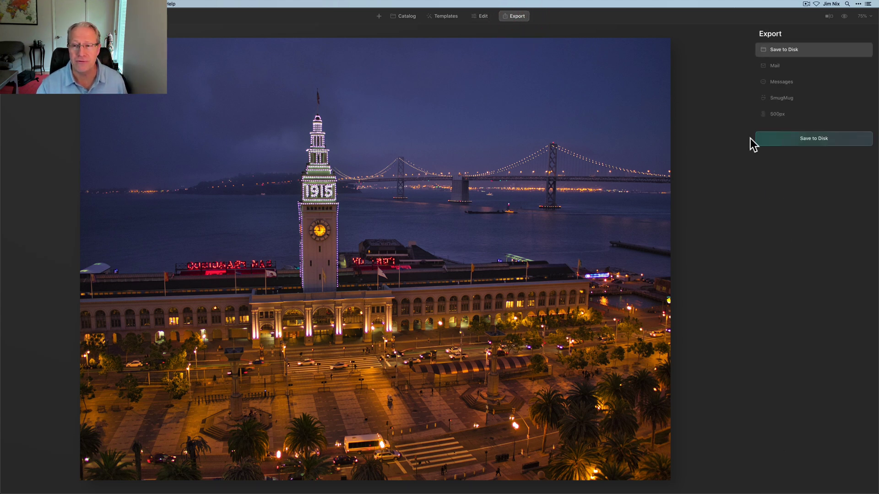
click(819, 142)
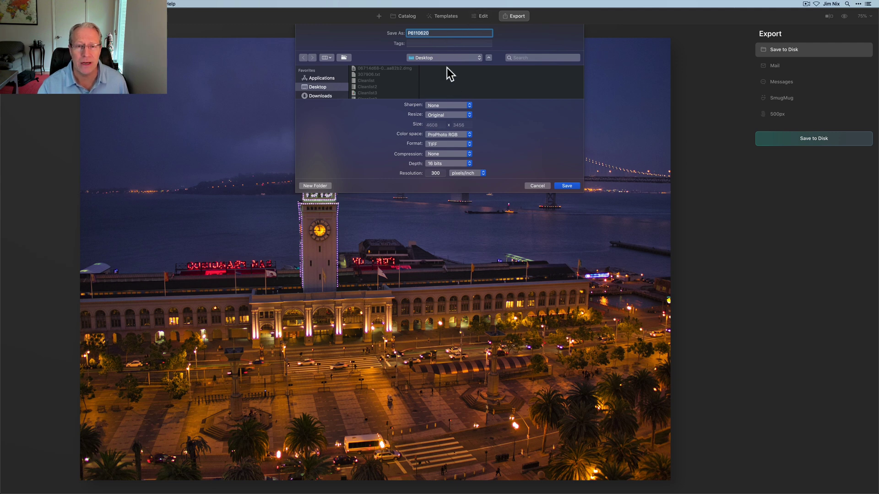
text(S)
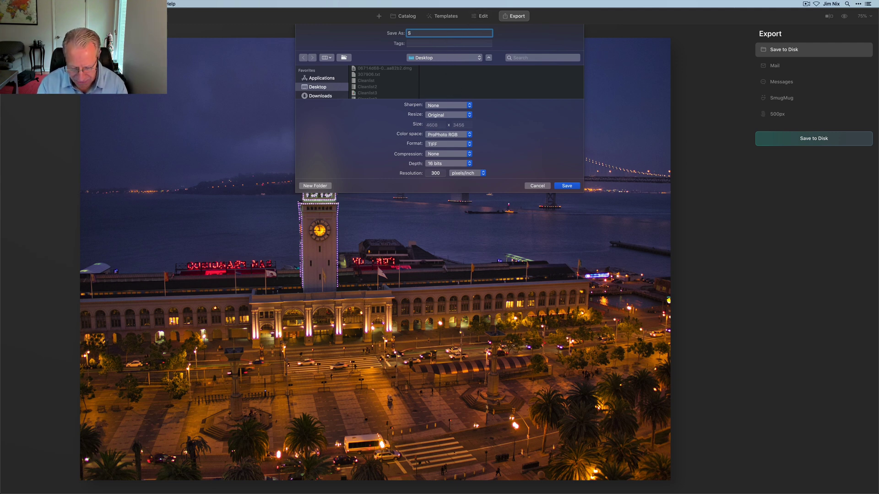
text(FO-night)
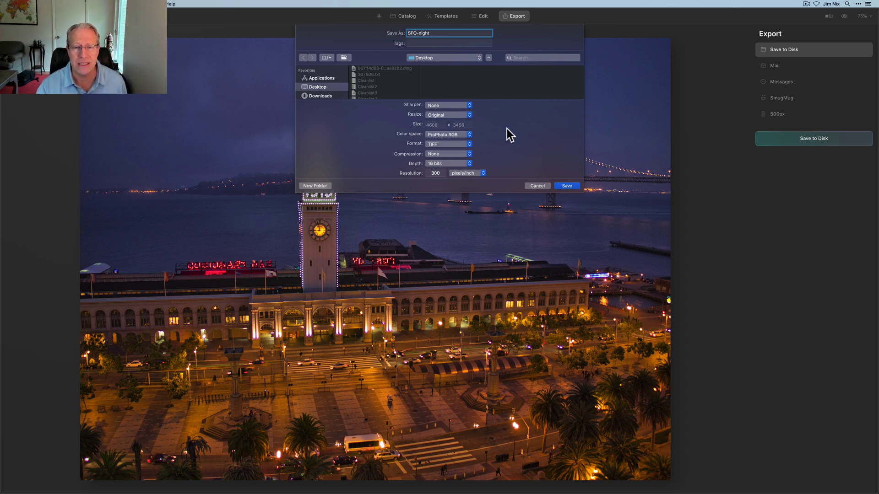
click(565, 186)
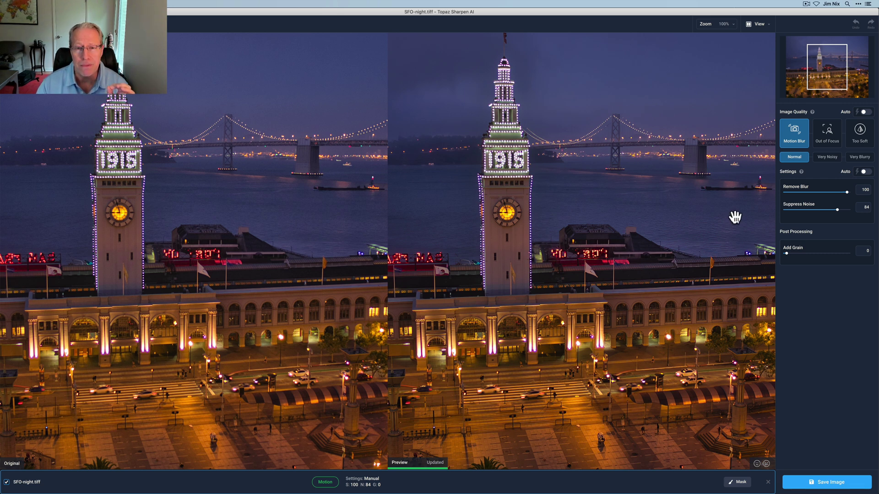
Step: Compare all sharpening modes at 200% and pick Motion Blur, framing the clock tower top
click(760, 25)
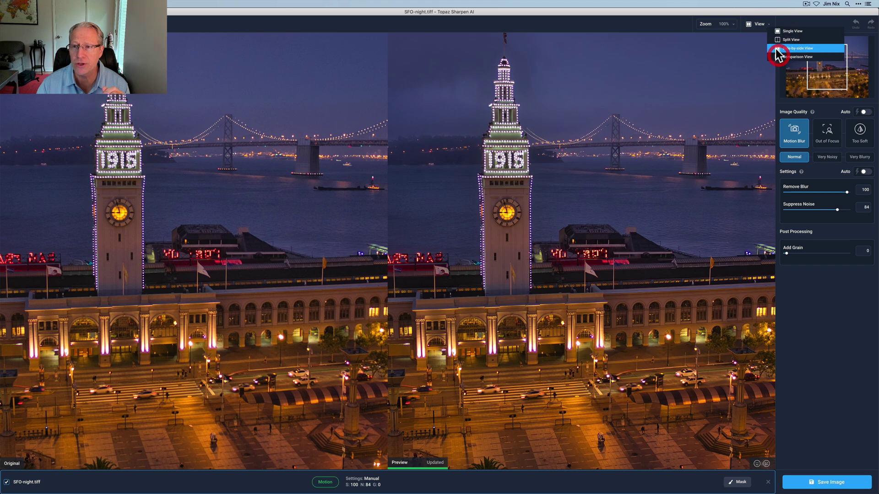
click(780, 58)
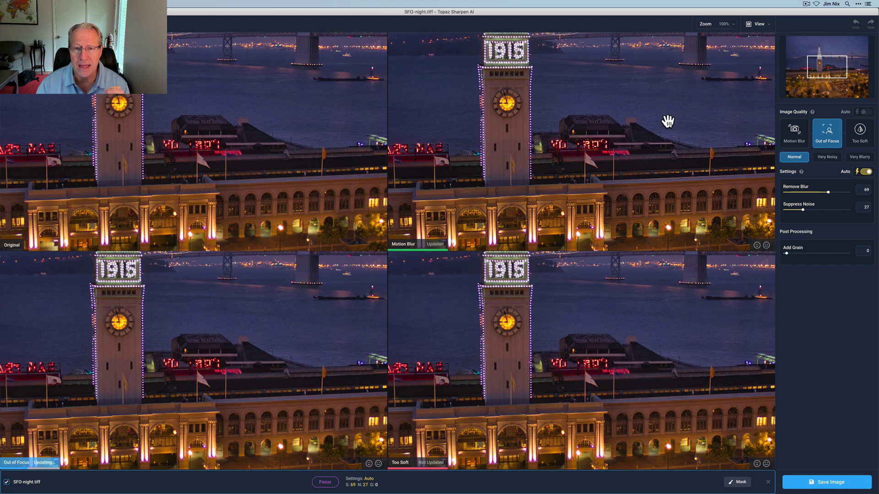
click(735, 25)
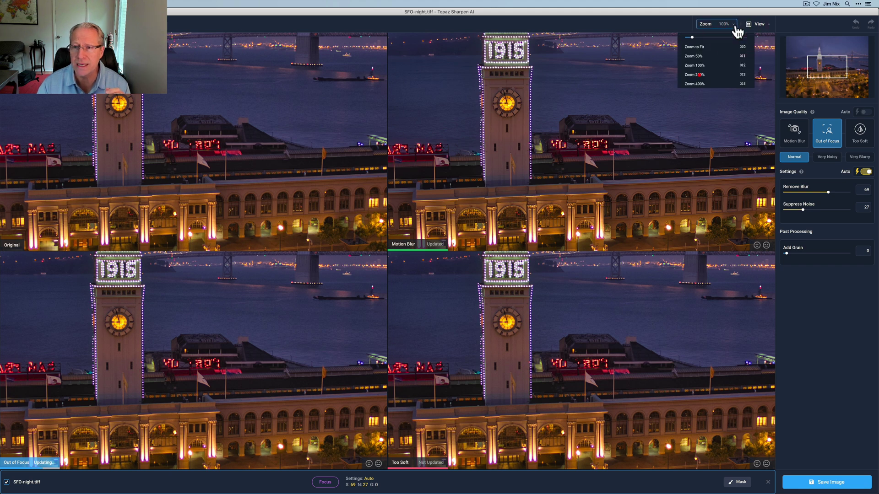
click(700, 77)
drag(538, 206, 616, 176)
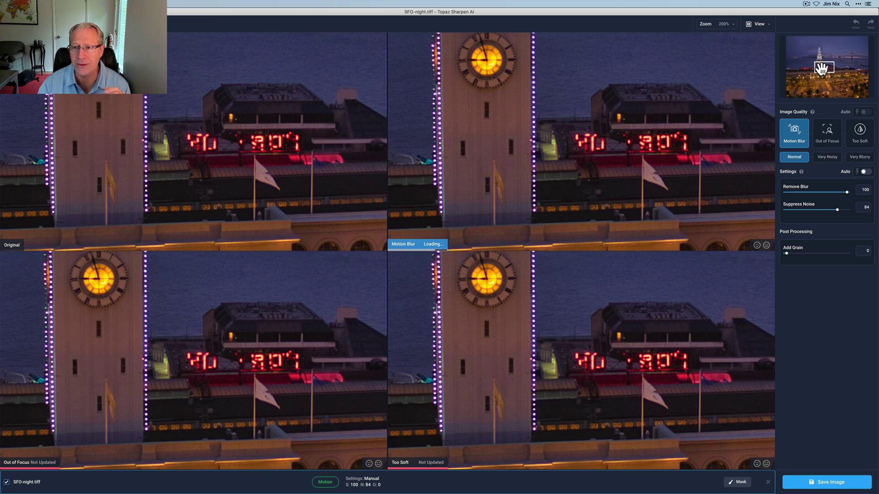
drag(820, 60, 822, 61)
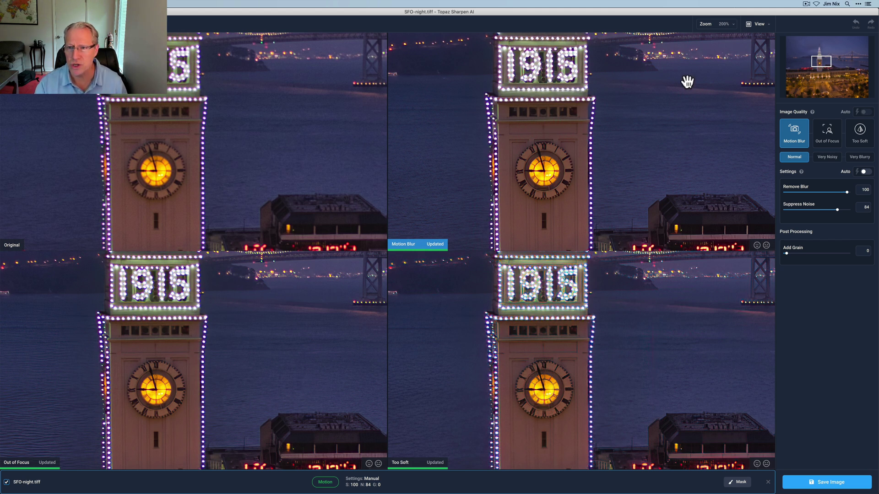
Step: Switch the preview layout to Side-by-side View of original and sharpened image
click(760, 22)
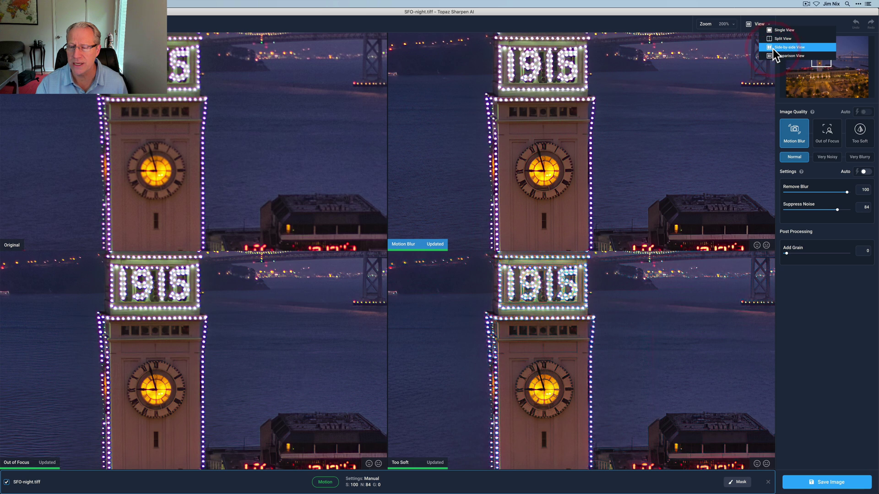
click(773, 49)
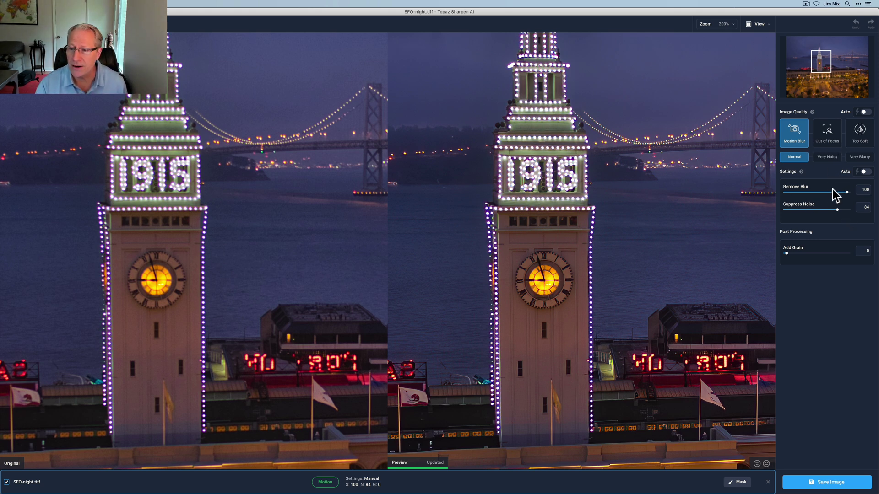
Step: Set Suppress Noise to 76 and pan between the street and the tower to check it
mouse_move(846, 192)
mouse_down()
mouse_move(826, 191)
mouse_move(855, 192)
mouse_up()
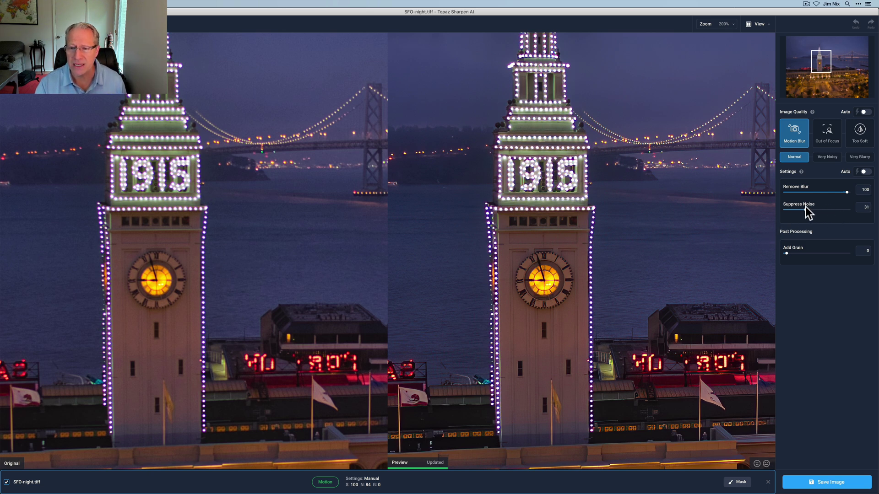
drag(816, 209, 832, 209)
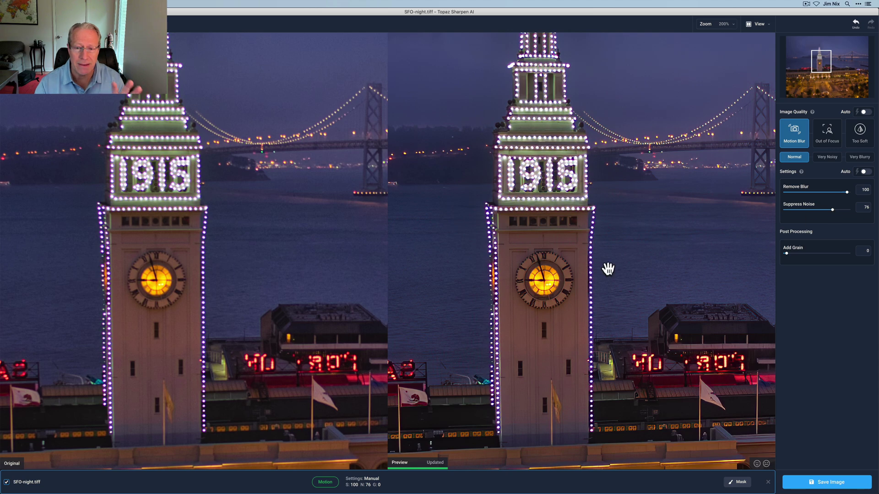
drag(821, 61, 827, 91)
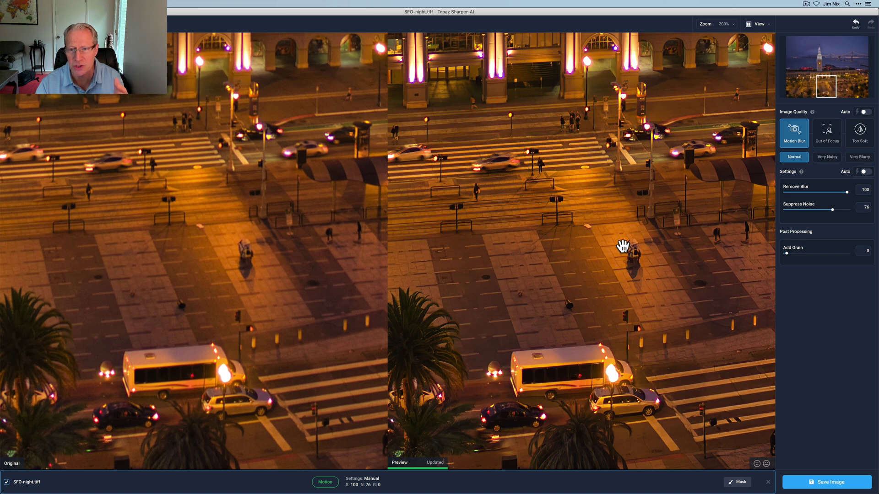
drag(826, 86, 825, 62)
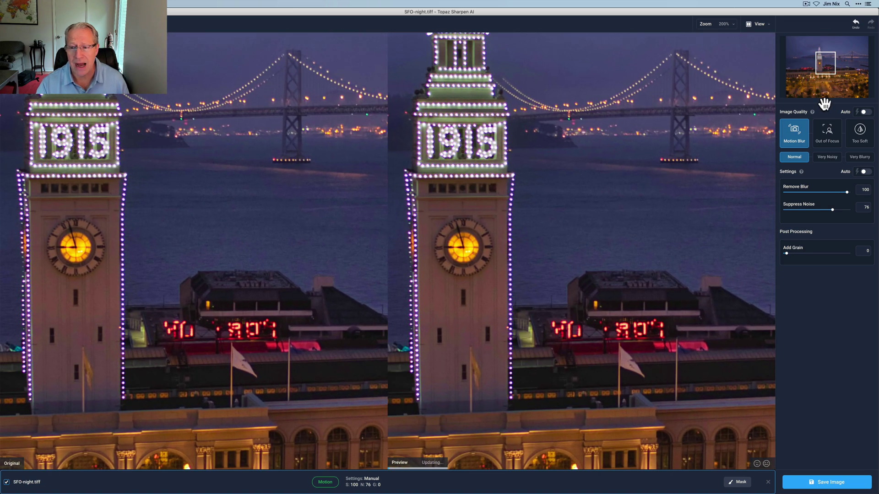
Step: Save the sharpened image to the Desktop as the 16-bit TIFF SFO-night-SAI-motion.tiff
click(825, 483)
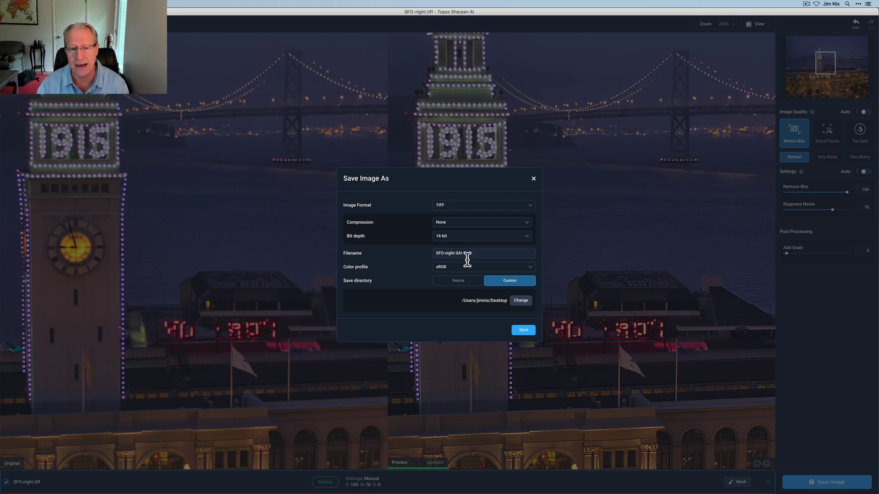
click(521, 330)
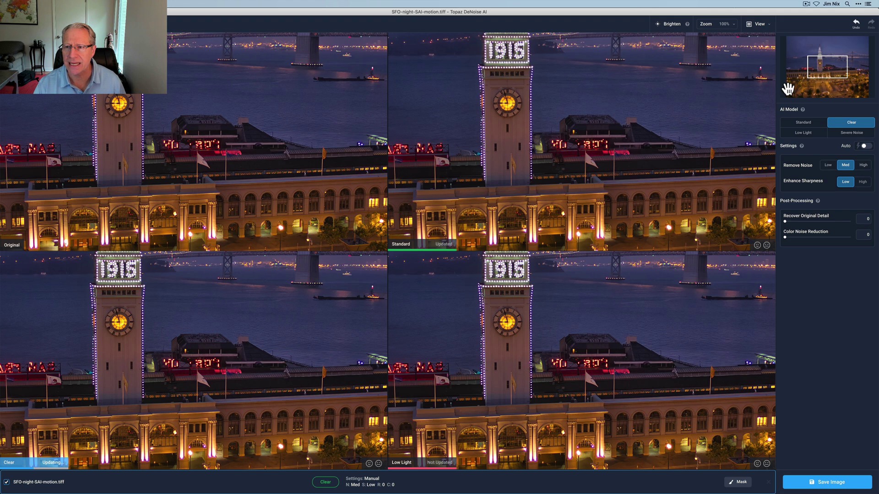
Step: Zoom the previews to 200% on the clock tower and apply Severe Noise (34/54) to one pane
click(730, 24)
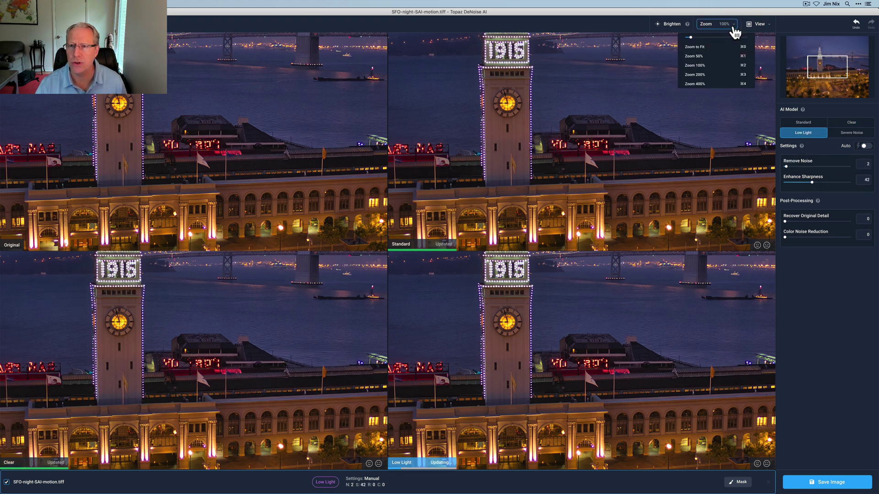
click(700, 75)
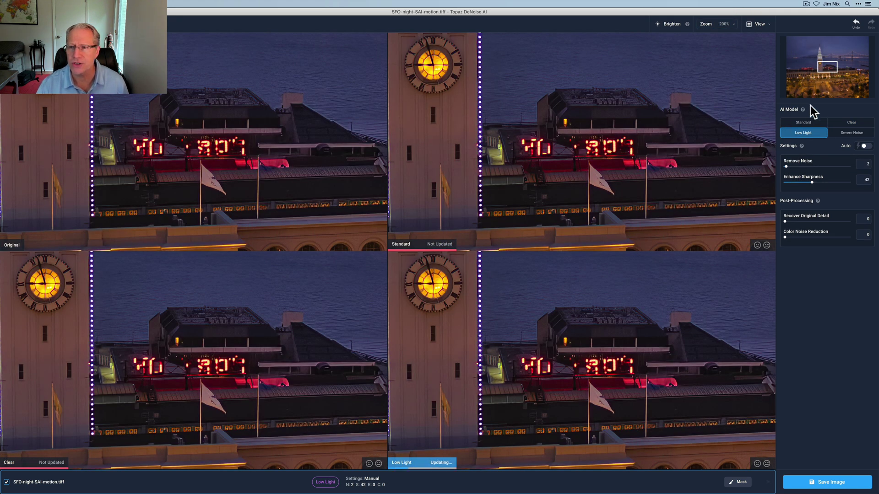
drag(823, 82, 822, 61)
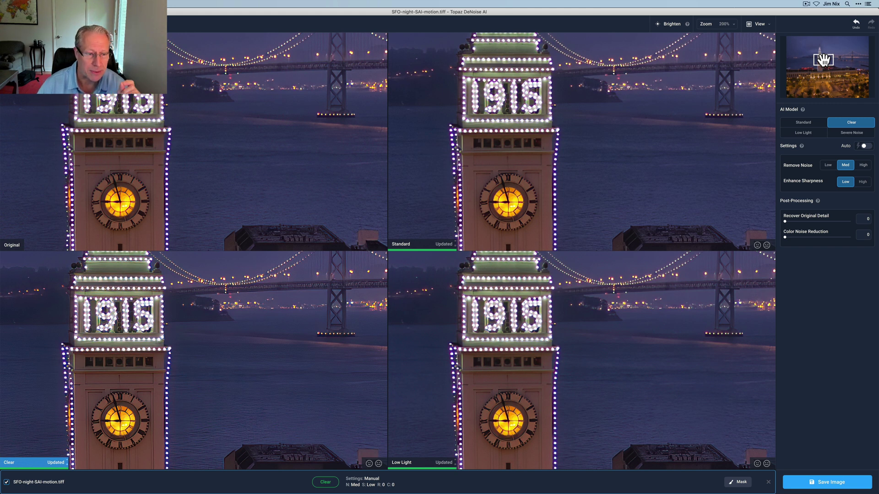
drag(822, 59, 821, 61)
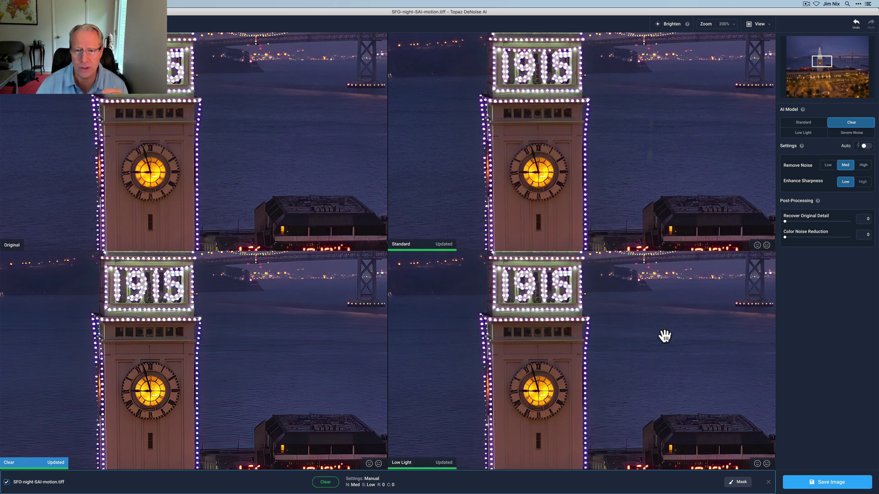
click(695, 175)
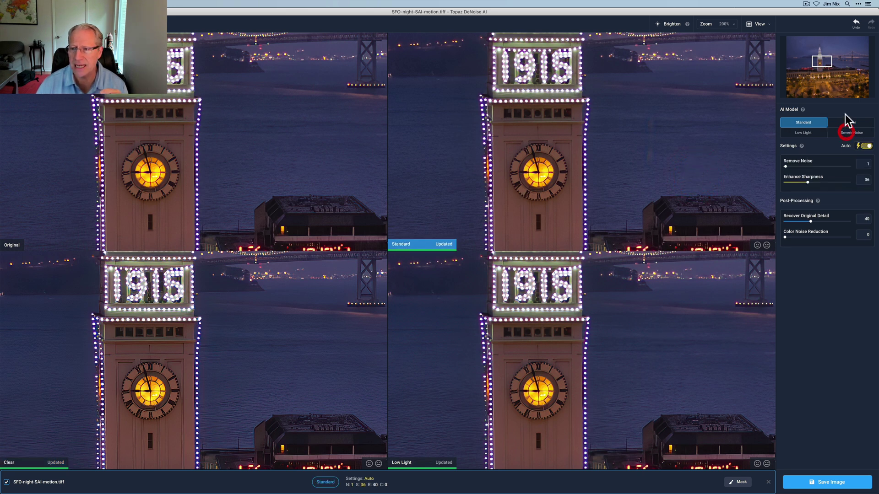
click(850, 132)
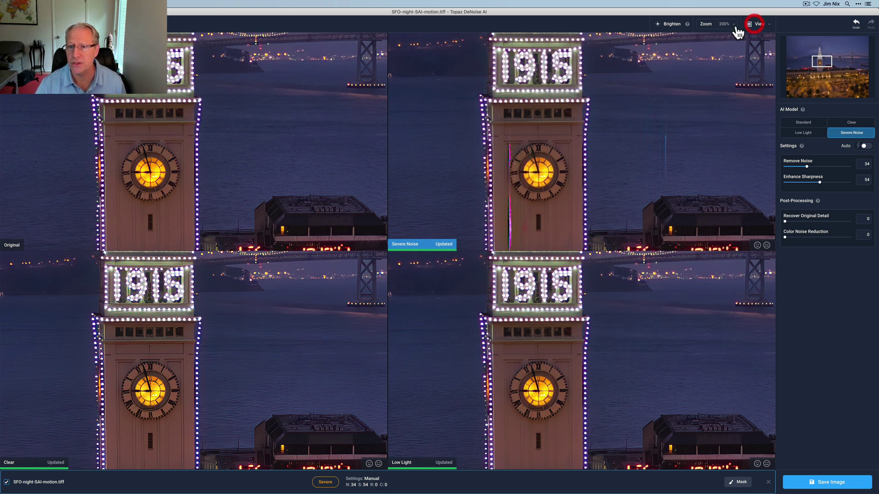
Step: Show the side-by-side view and apply the Clear model at Med noise, Low sharpening
click(758, 24)
click(773, 45)
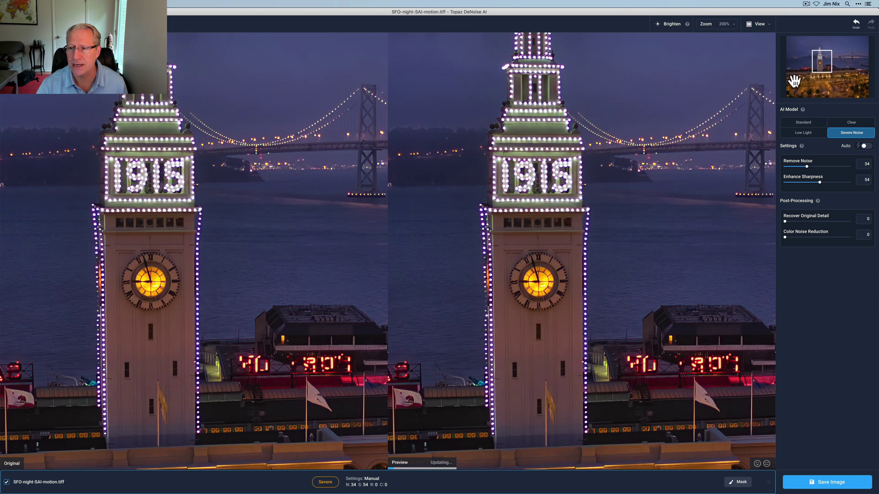
click(850, 123)
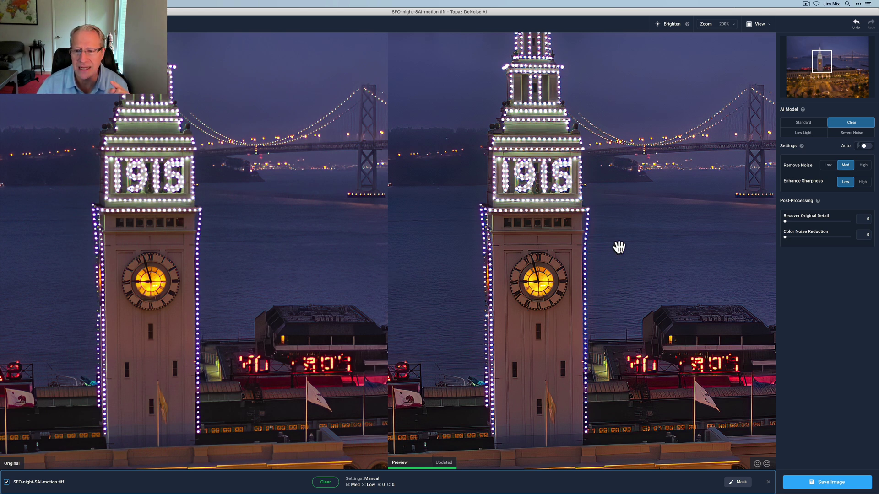
click(636, 289)
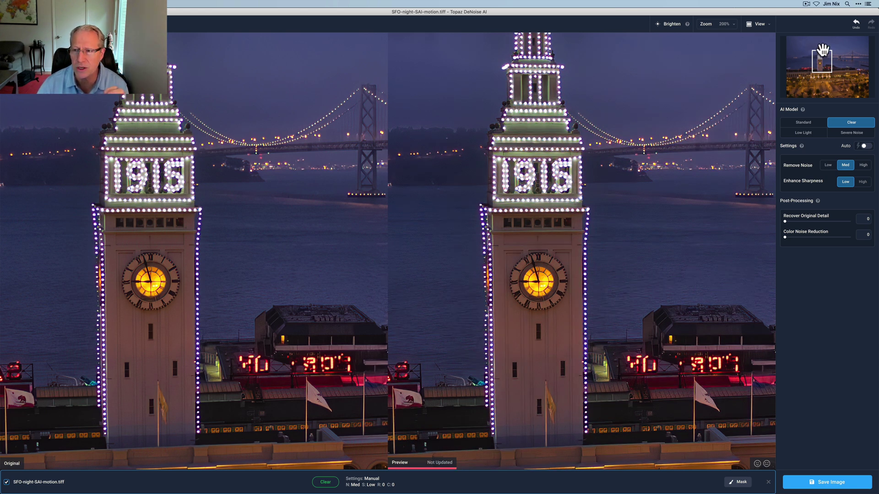
Step: Pan across the bridge, waterfront, clock tower and street to check the Clear result
drag(823, 63, 835, 61)
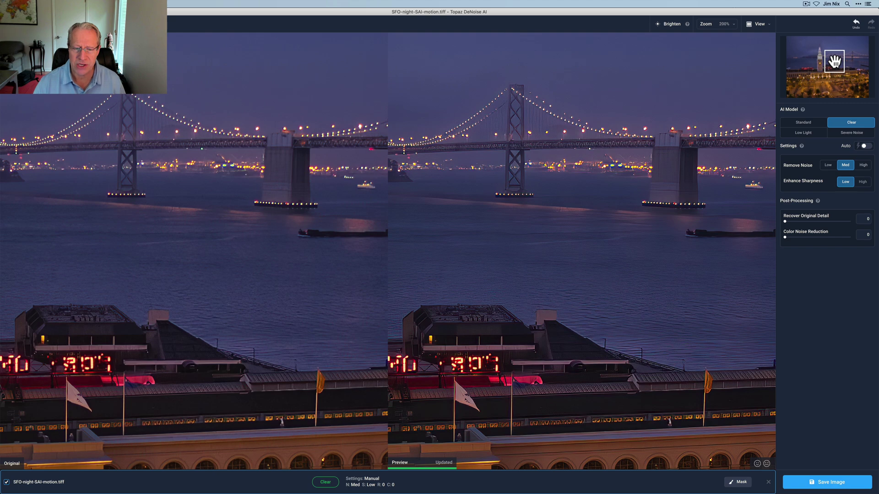
drag(834, 61, 775, 61)
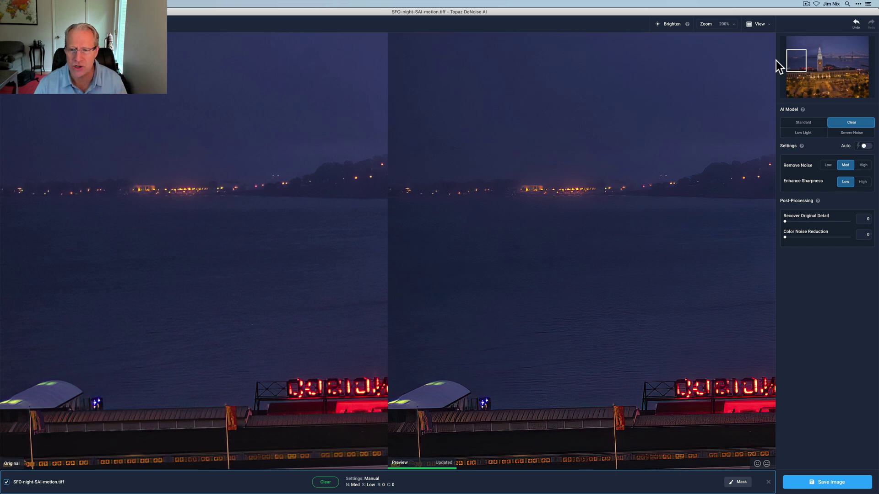
drag(792, 65, 813, 56)
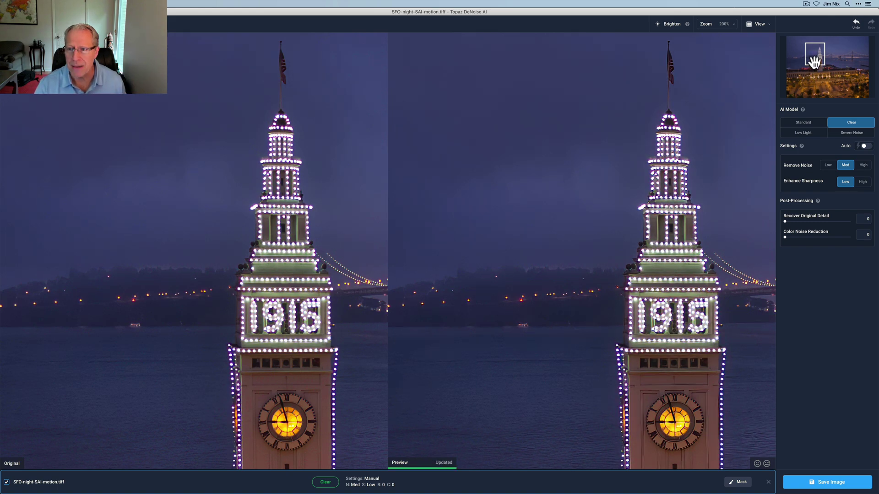
drag(814, 59, 819, 78)
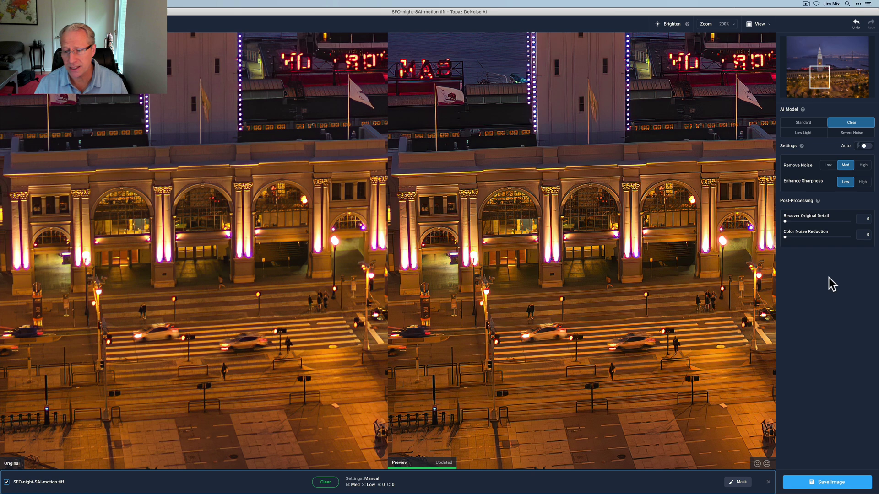
click(826, 479)
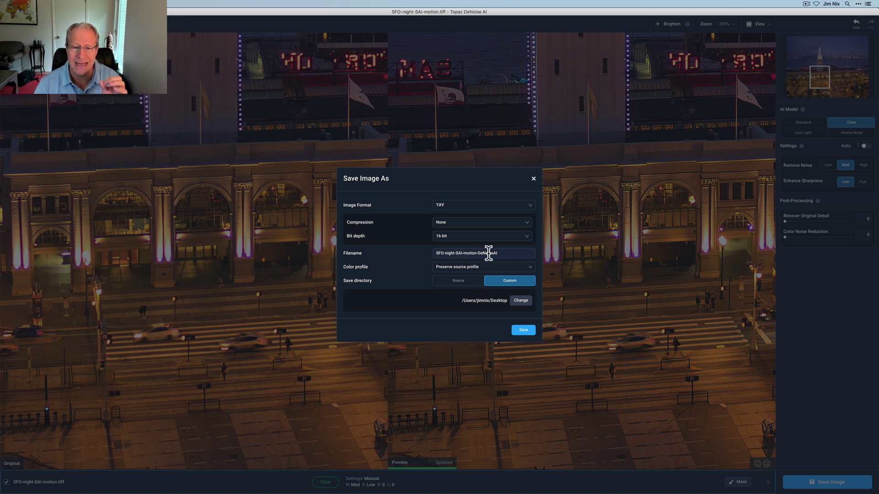
Step: Save the denoised image to the Desktop as a 16-bit TIFF, preserving the source profile
click(522, 331)
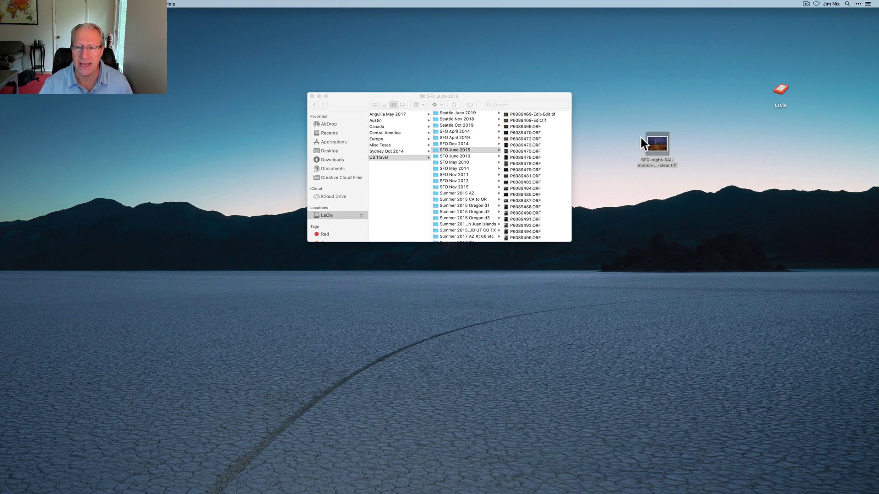
Step: Drag the denoised TIFF from the desktop into the SFO June 2015 folder in Finder
drag(658, 142, 460, 154)
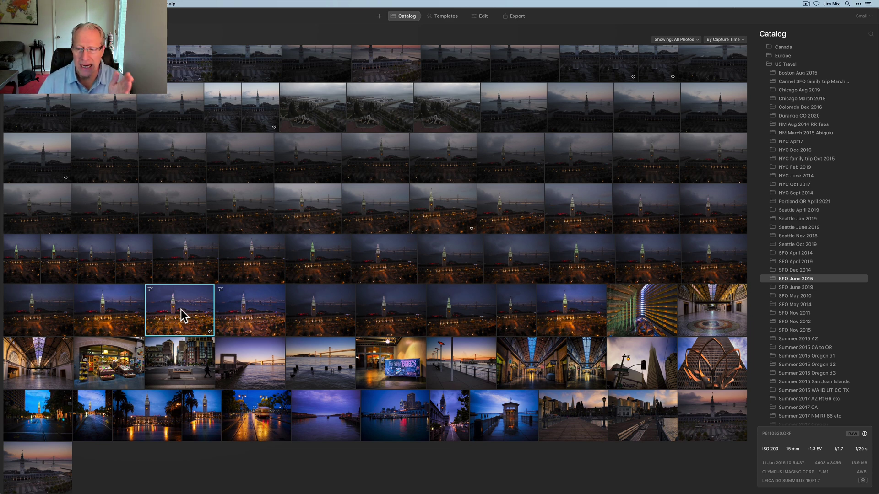
Step: Select SFO-night-SAI-motion-DeNoiseAI-clear.tiff in the catalog and open it in the editor
key(Right)
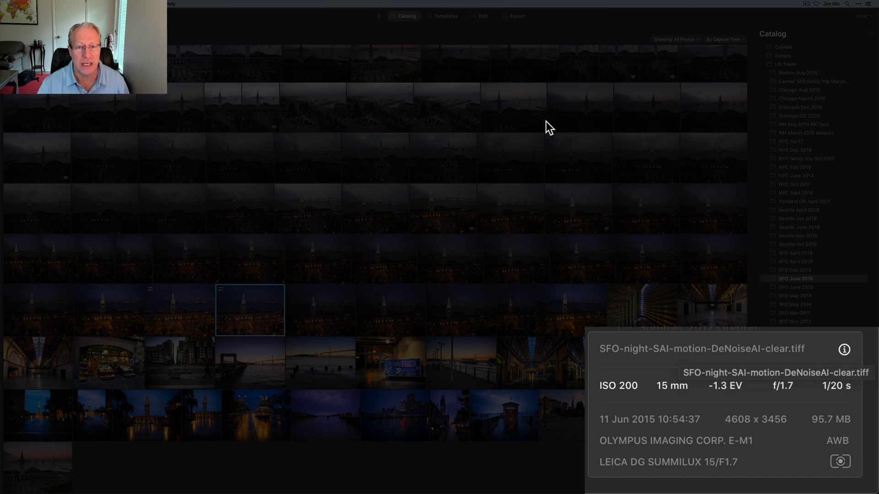
click(485, 16)
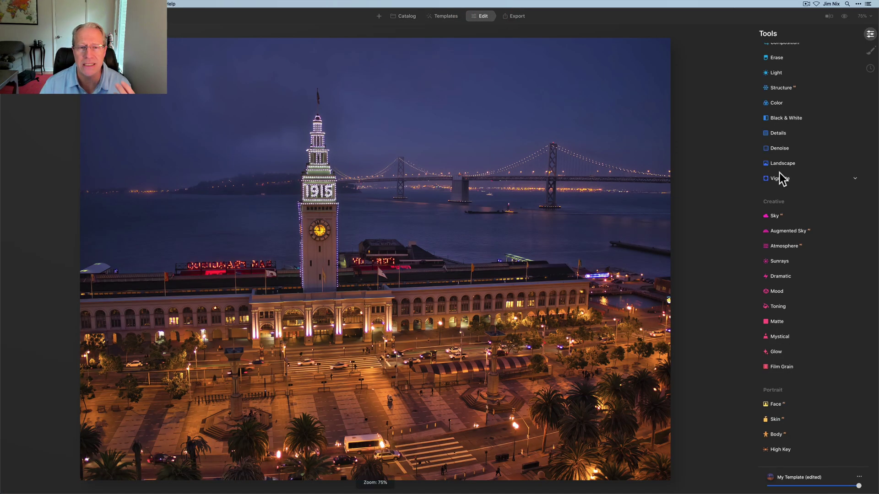
Step: Set Enhance Accent to 13, and in Light set Tint 7, Smart Contrast 13, Shadows 15
scroll(797, 175, up, 3)
click(785, 64)
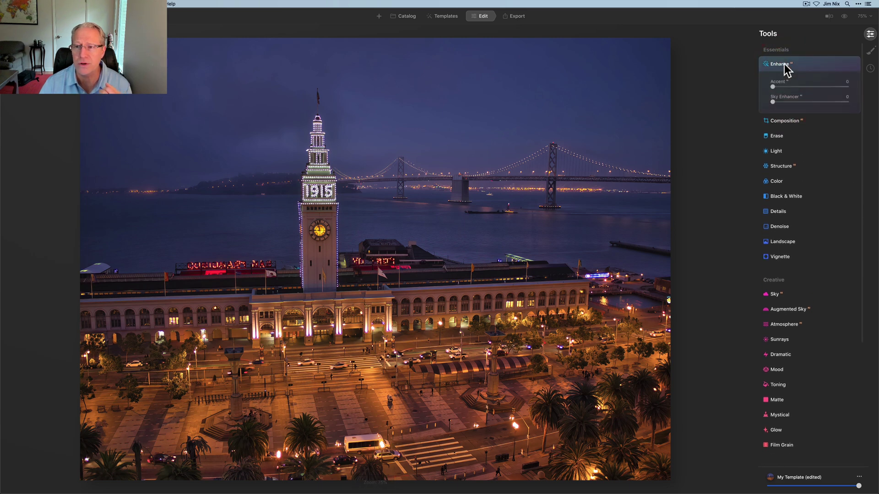
drag(773, 87, 784, 85)
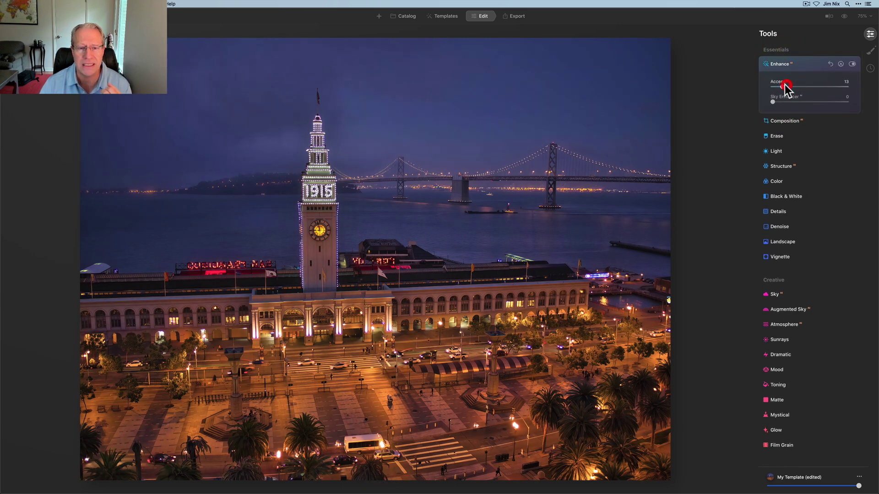
click(803, 68)
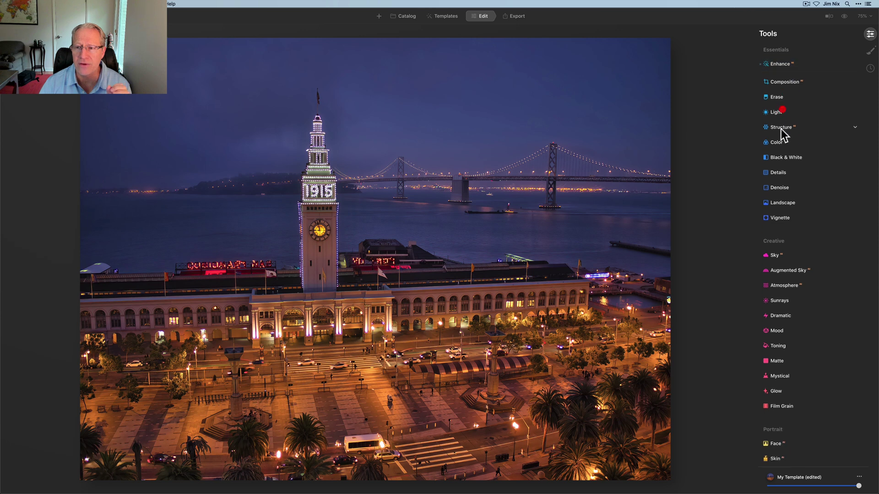
click(782, 109)
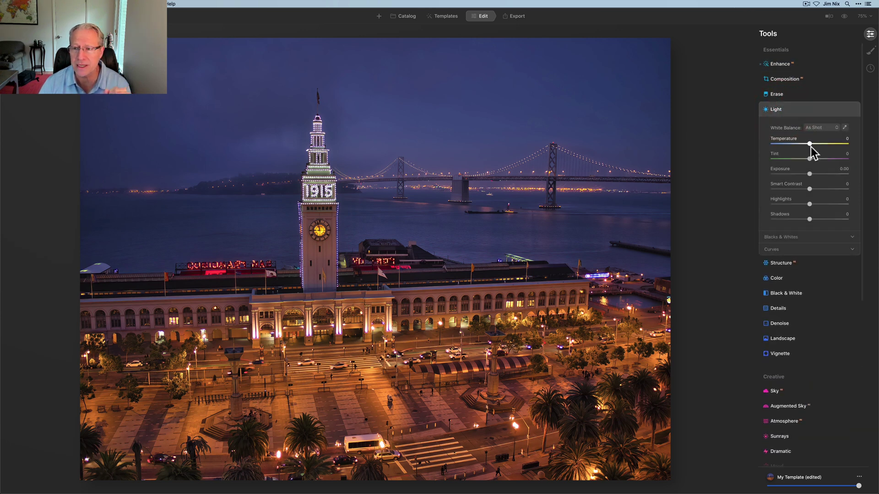
drag(810, 159, 812, 159)
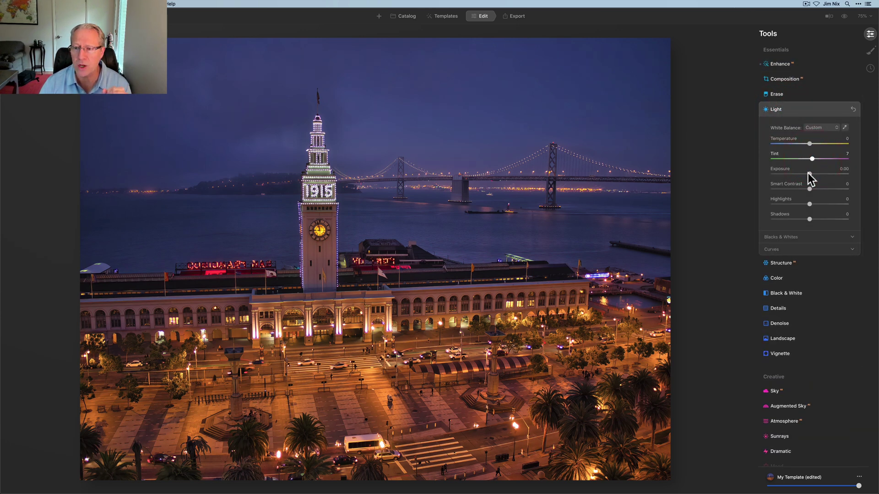
drag(809, 188, 814, 189)
drag(809, 219, 815, 218)
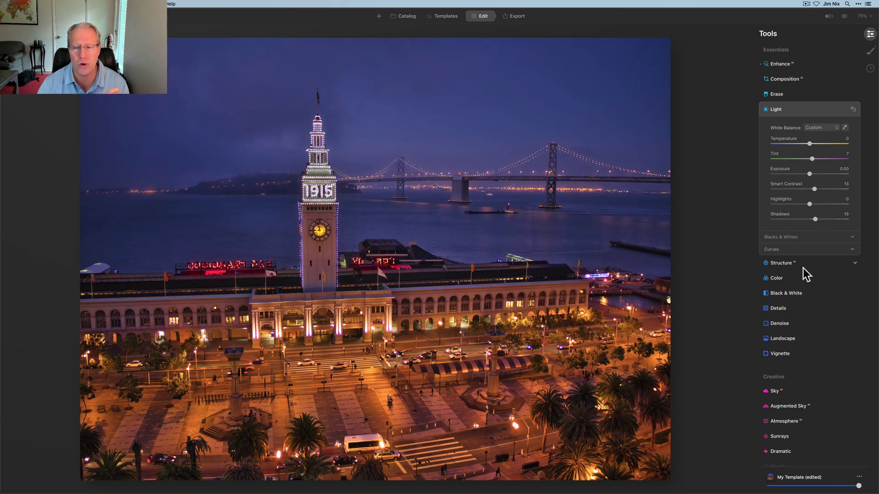
Step: In Supercontrast set Highlights 17, Midtones 34, Shadows 40 and Highlights Balance 17
scroll(803, 268, down, 10)
click(792, 406)
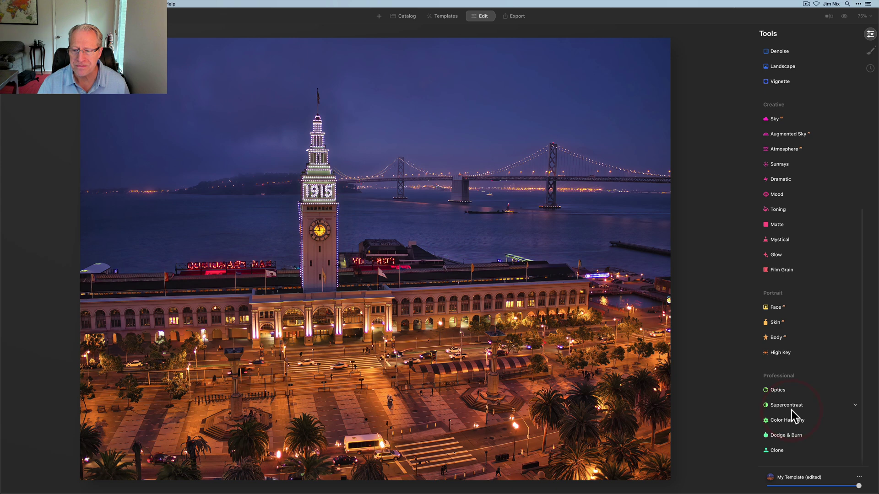
click(773, 310)
drag(774, 309, 785, 309)
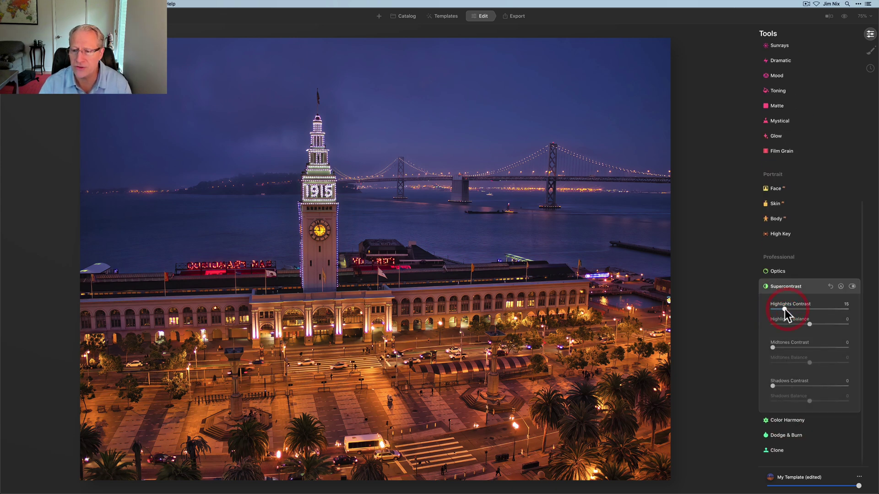
drag(774, 347, 798, 346)
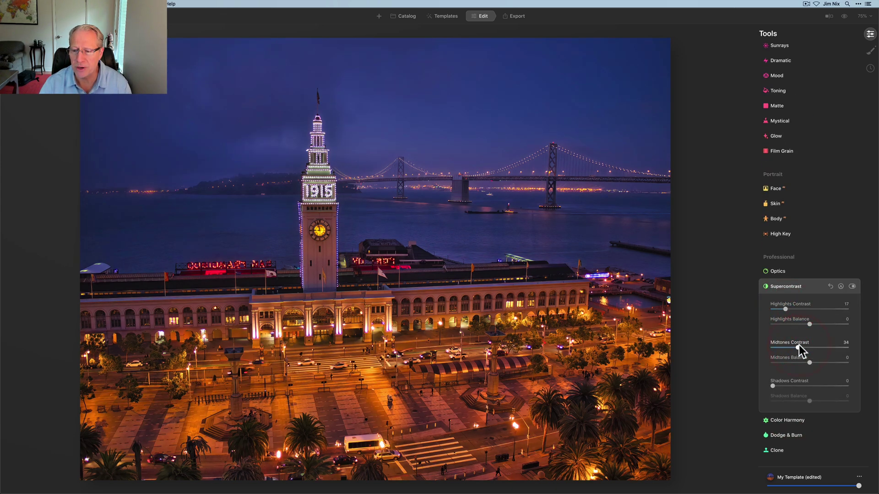
drag(774, 386, 823, 363)
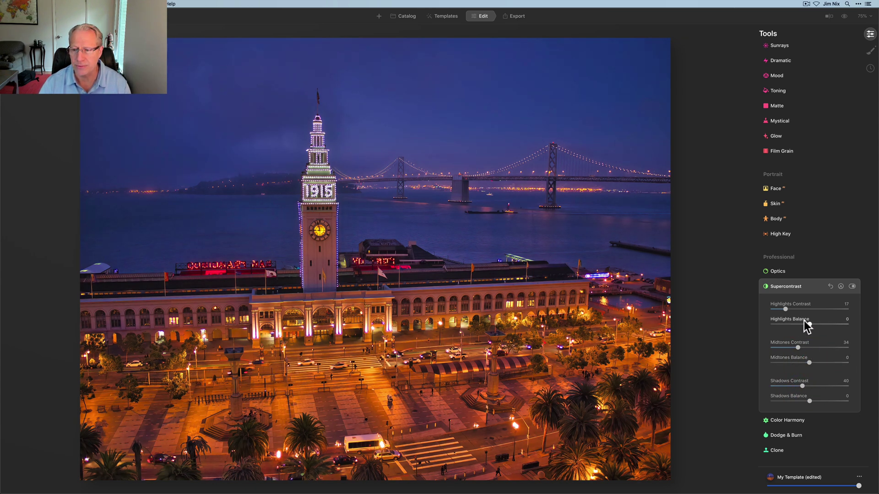
mouse_move(810, 324)
mouse_down()
mouse_move(799, 325)
mouse_move(816, 325)
mouse_up()
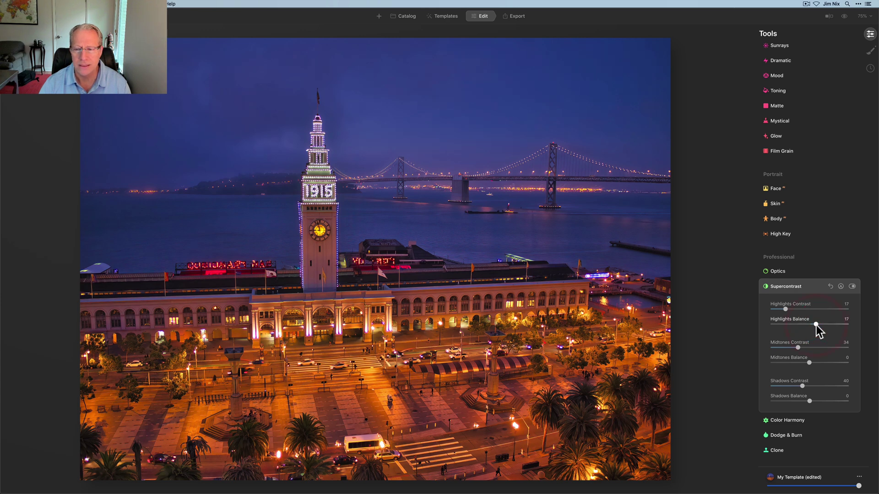
click(851, 287)
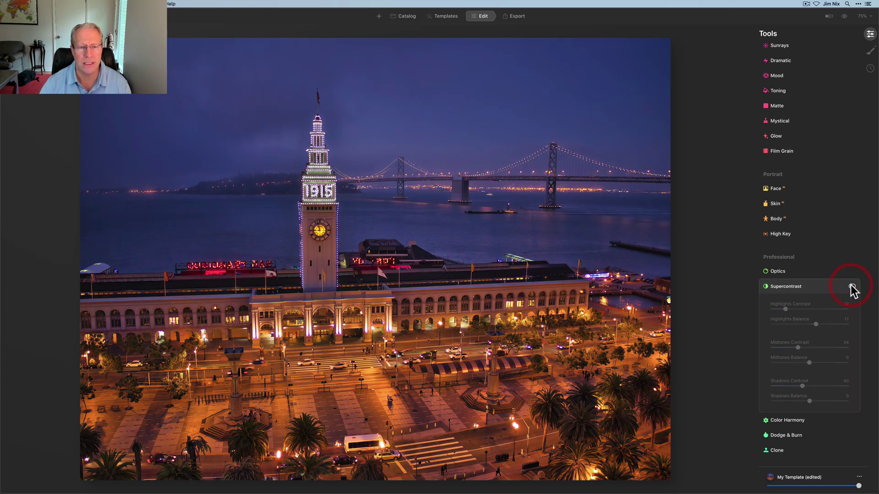
click(851, 286)
click(799, 288)
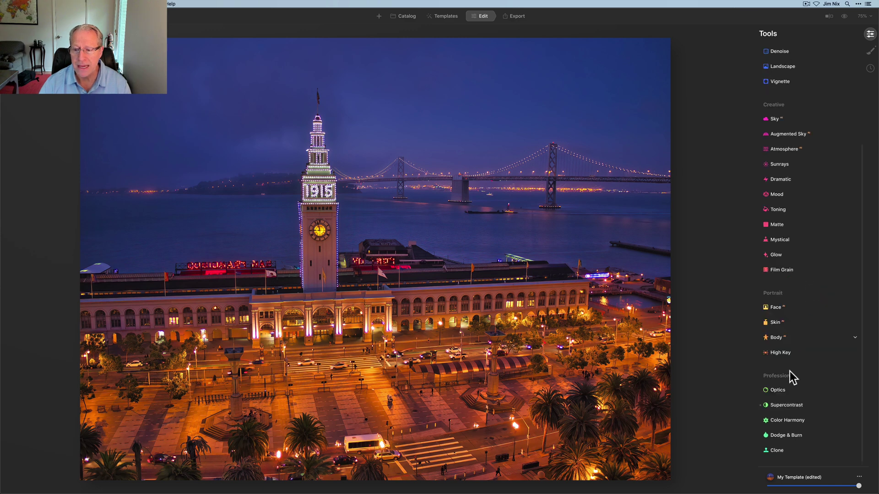
Step: In Color Harmony, set Color Balance Yellow-Blue to 5 for Shadows and 3 for Midtones
click(790, 422)
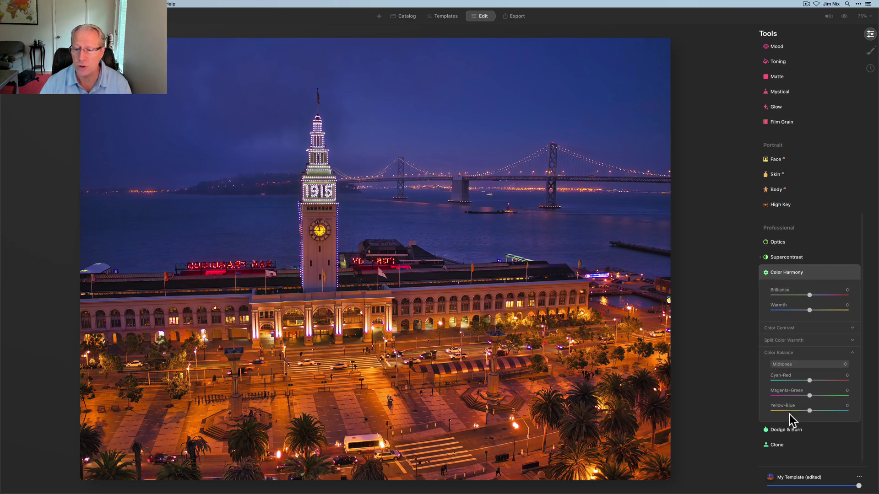
click(789, 369)
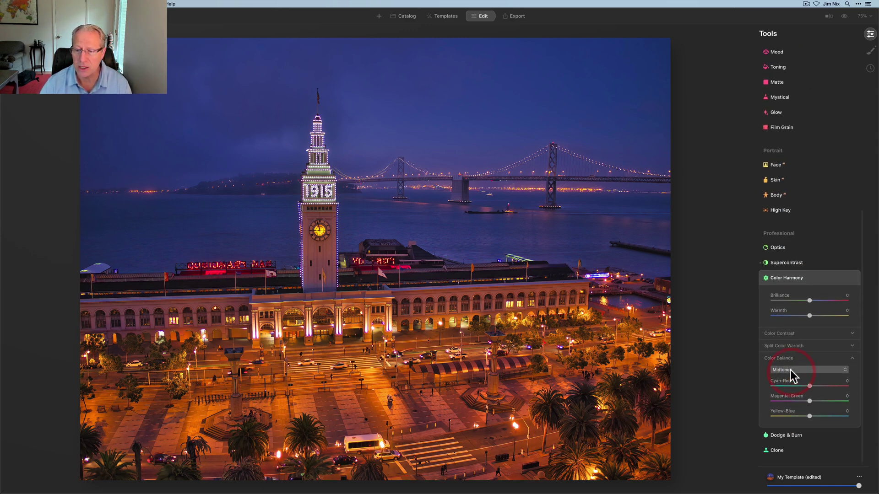
click(788, 380)
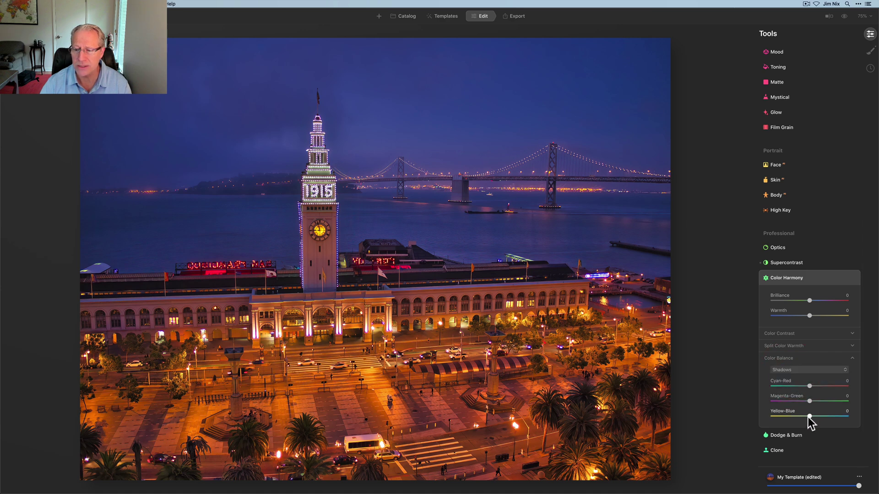
drag(809, 416, 811, 416)
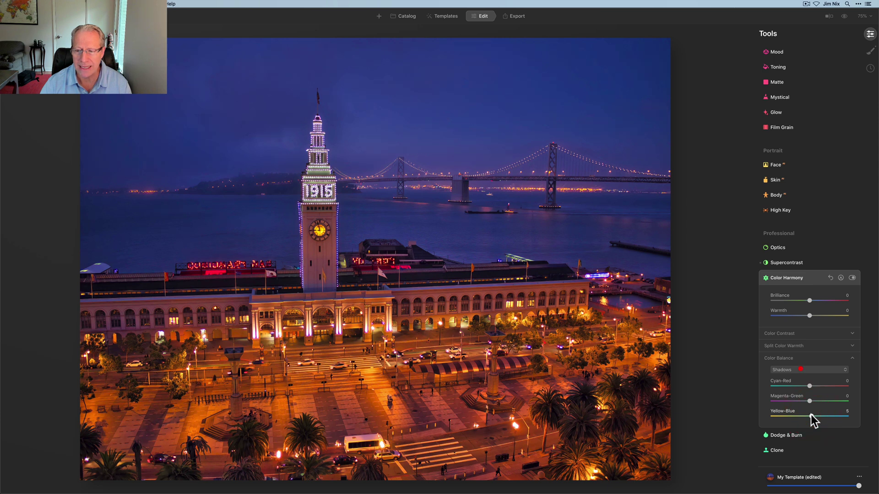
click(801, 370)
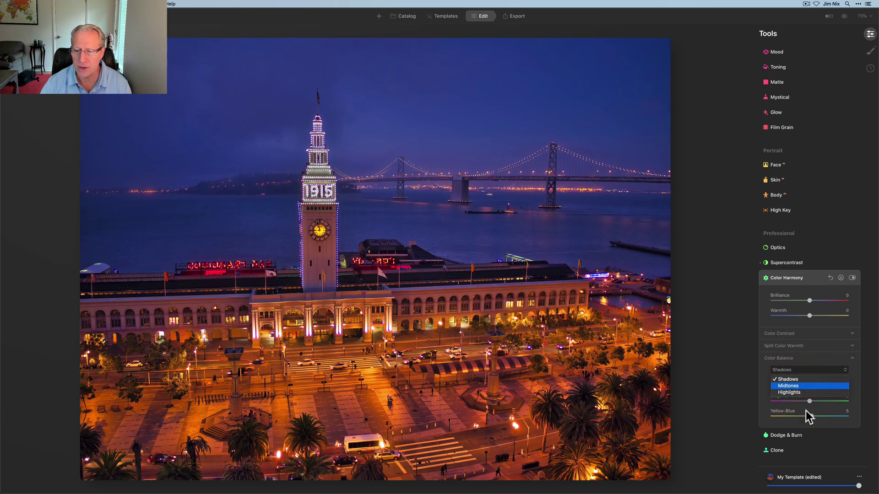
key(Return)
drag(808, 415, 811, 414)
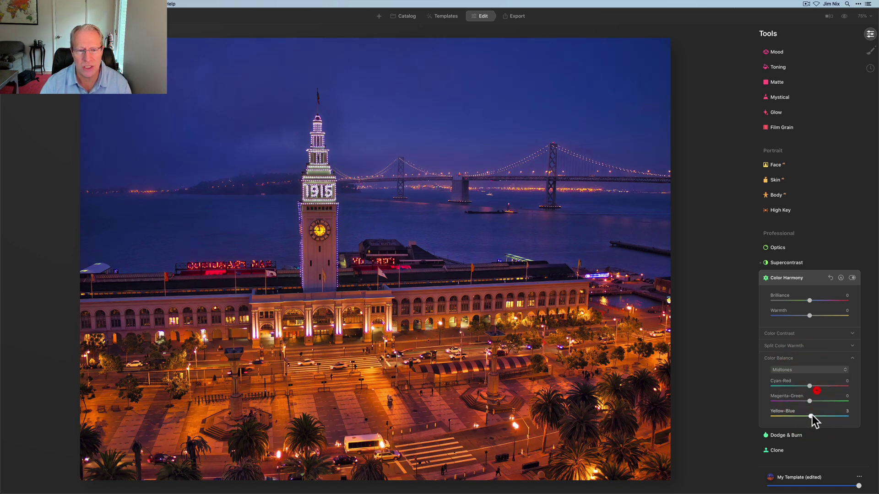
Step: Add a Basic local adjustment with a gradient mask rising from the pier roof line
click(806, 337)
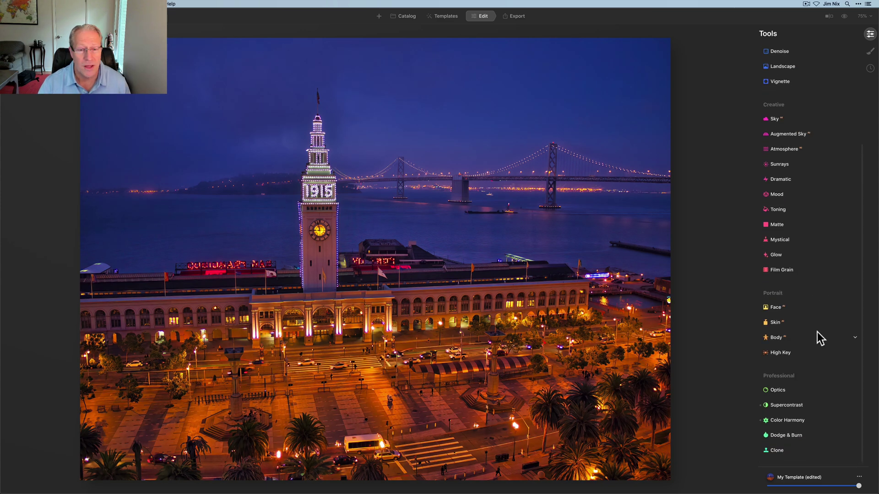
click(871, 52)
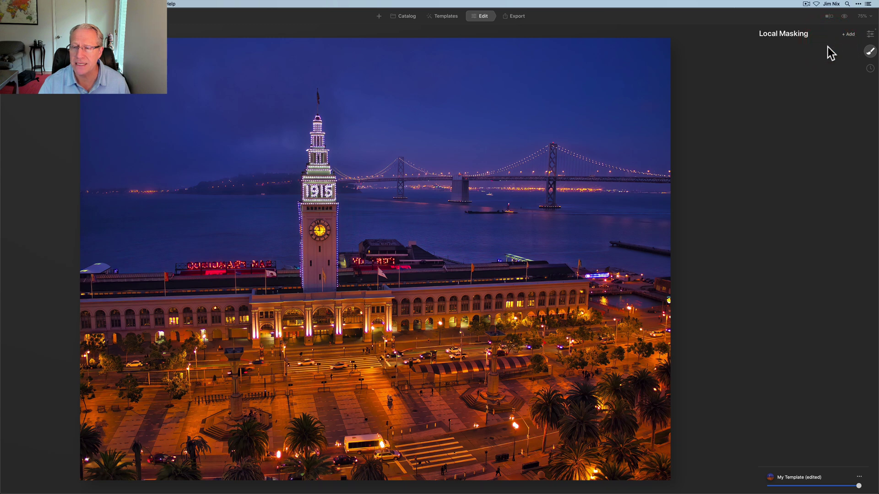
click(801, 72)
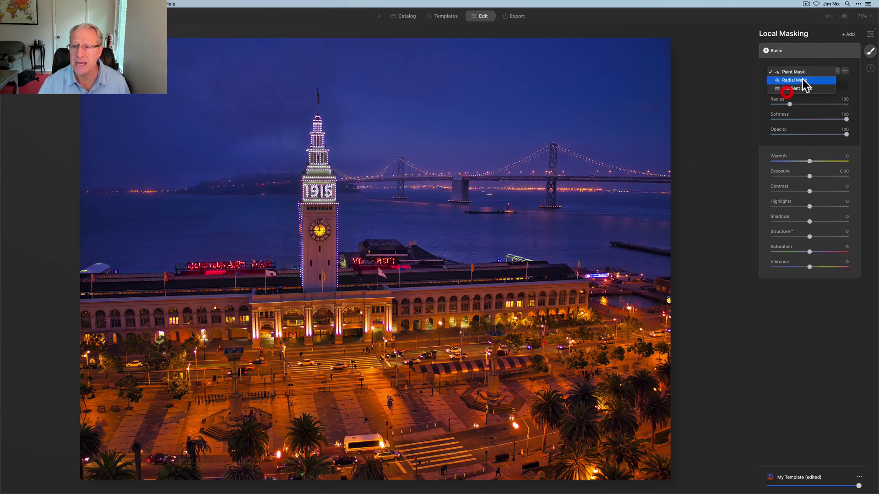
click(796, 88)
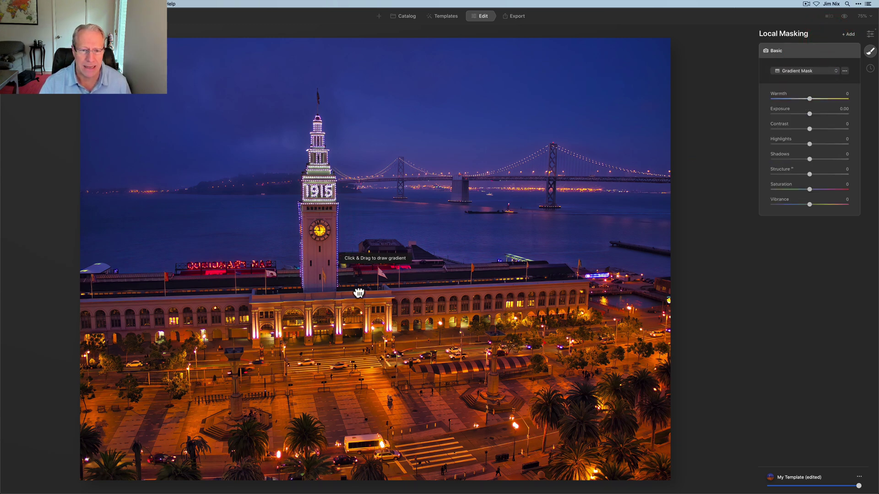
drag(359, 293, 358, 277)
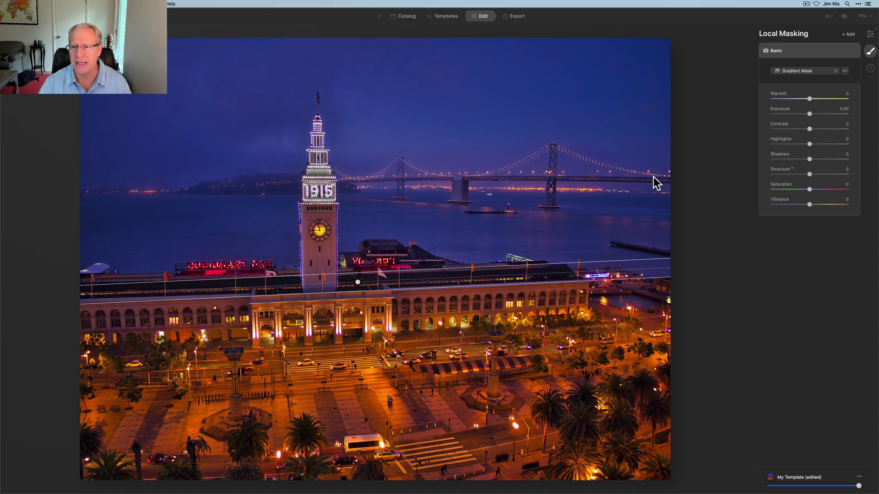
Step: Set the masked foreground to Warmth -93, Exposure 0.75, Saturation -10, Vibrance -10
mouse_move(809, 99)
mouse_down()
mouse_move(777, 105)
mouse_move(816, 113)
mouse_up()
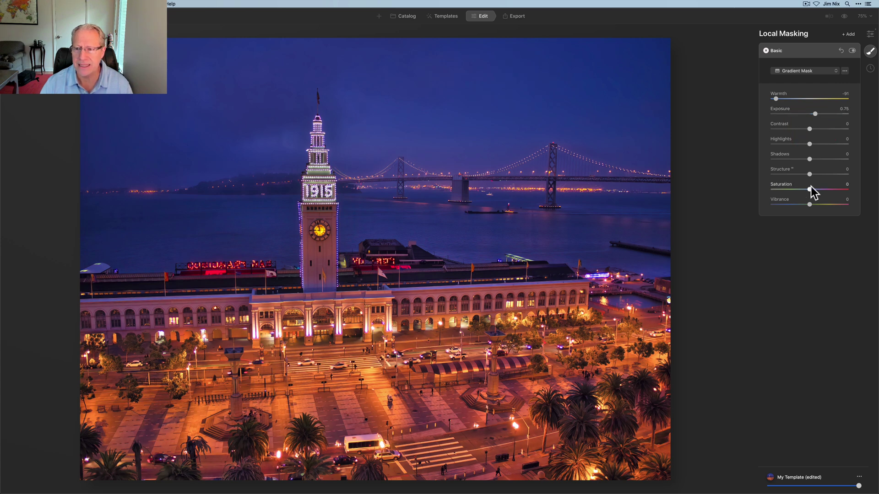
drag(810, 204, 806, 189)
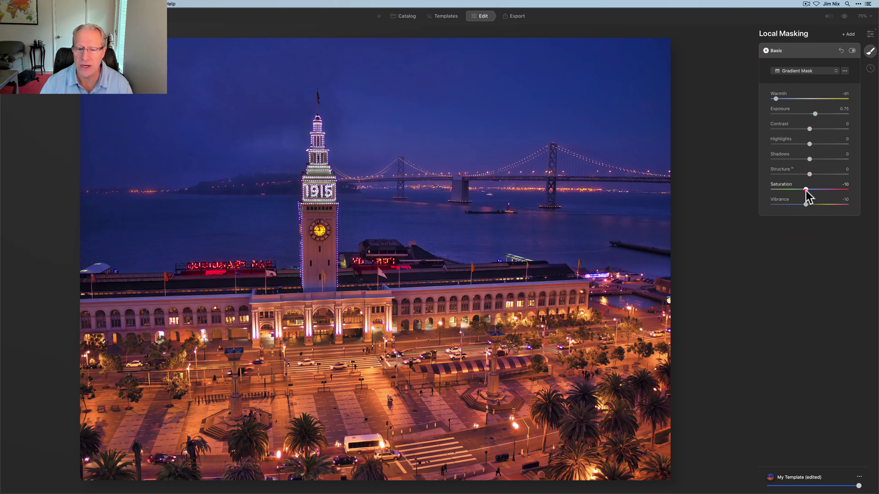
drag(776, 99, 778, 103)
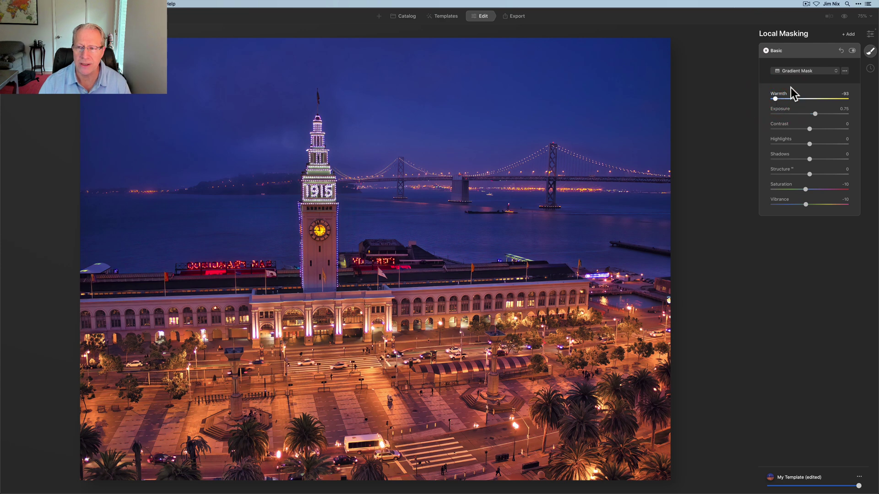
click(851, 51)
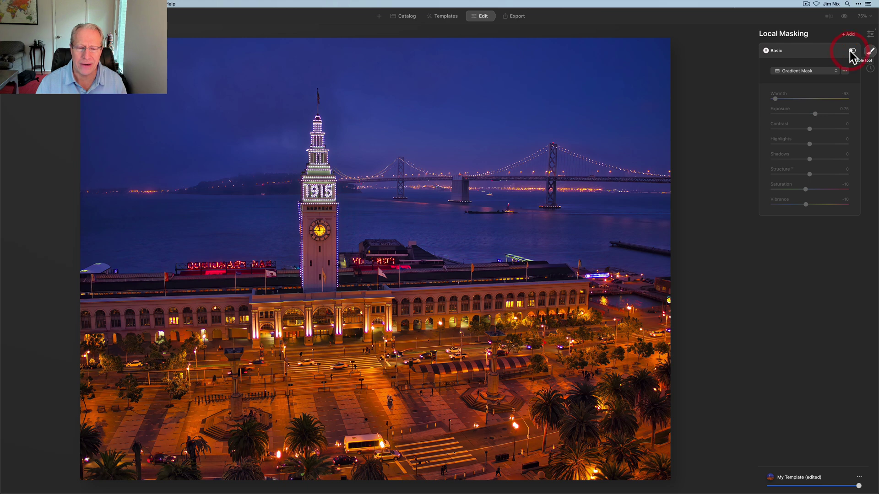
click(852, 51)
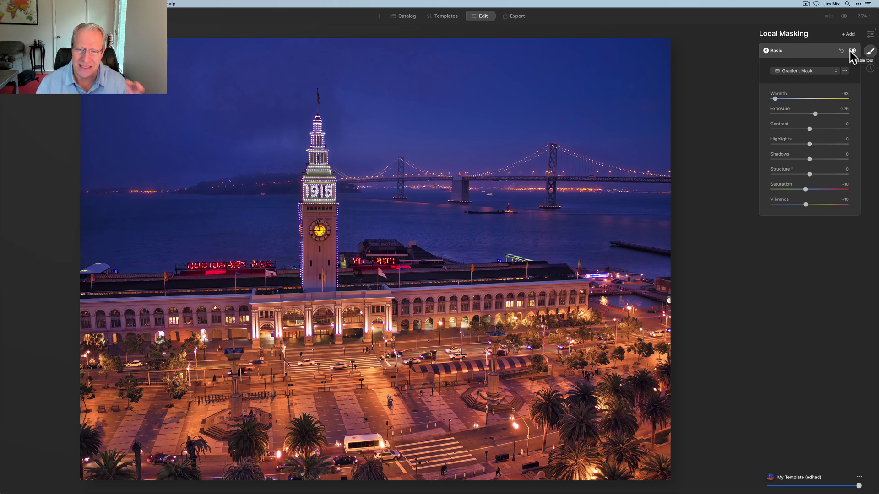
Step: Lower Blue saturation to -46 in the Color tool's HSL section
click(871, 36)
scroll(810, 184, up, 5)
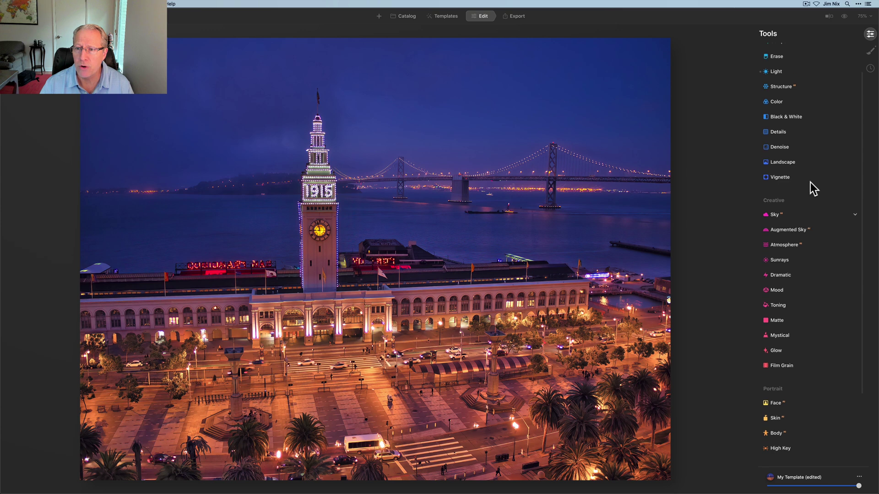
click(780, 139)
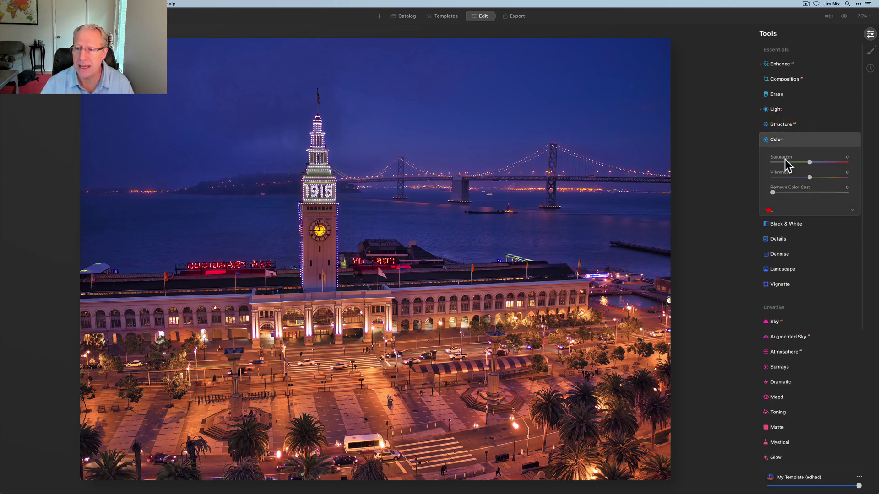
click(767, 210)
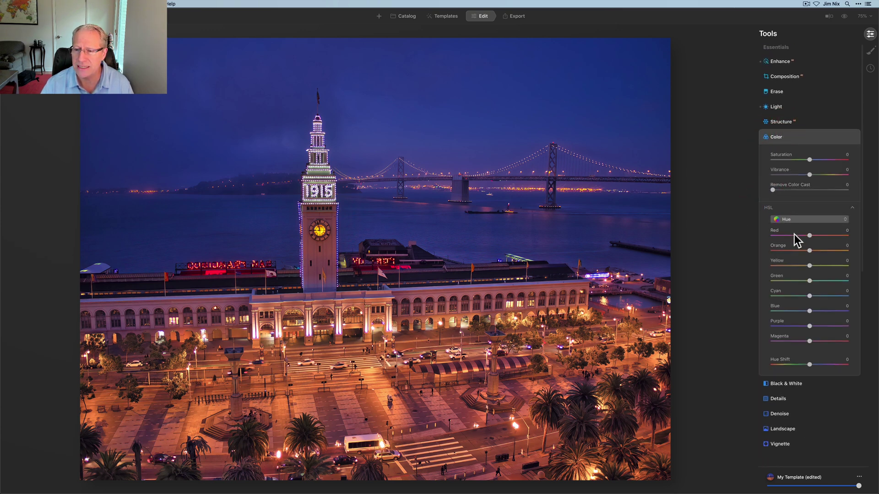
click(794, 222)
click(795, 236)
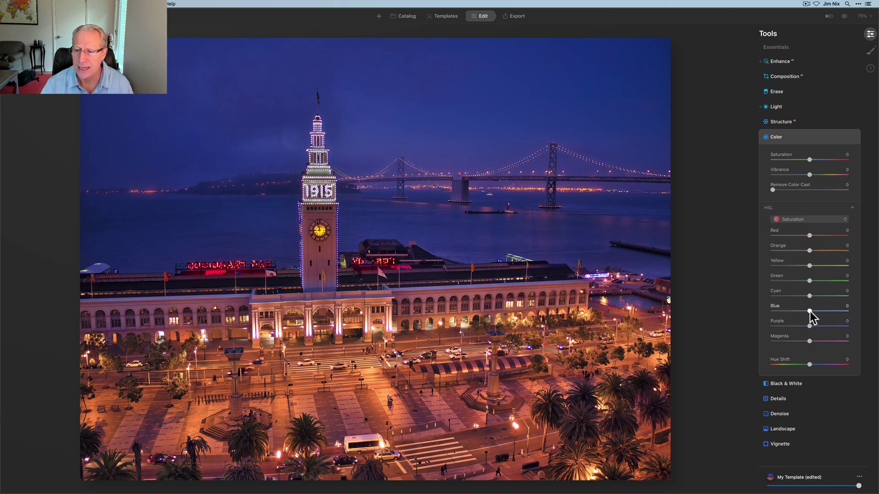
drag(809, 312, 792, 312)
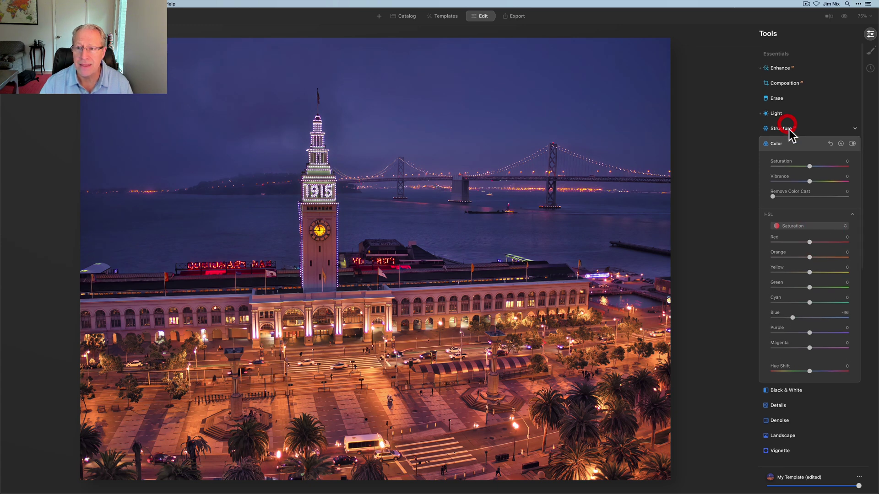
click(786, 130)
click(549, 230)
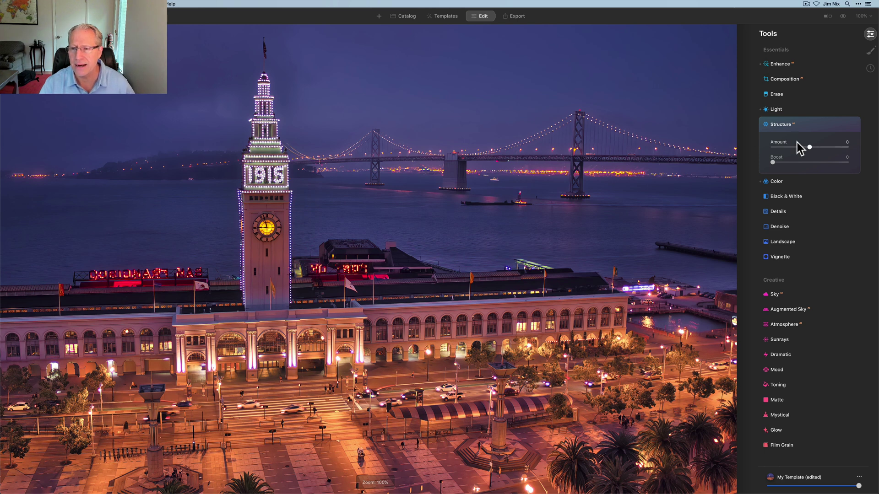
Step: Apply negative Structure masked to the painted bay water, with Amount around -91
drag(809, 147, 791, 147)
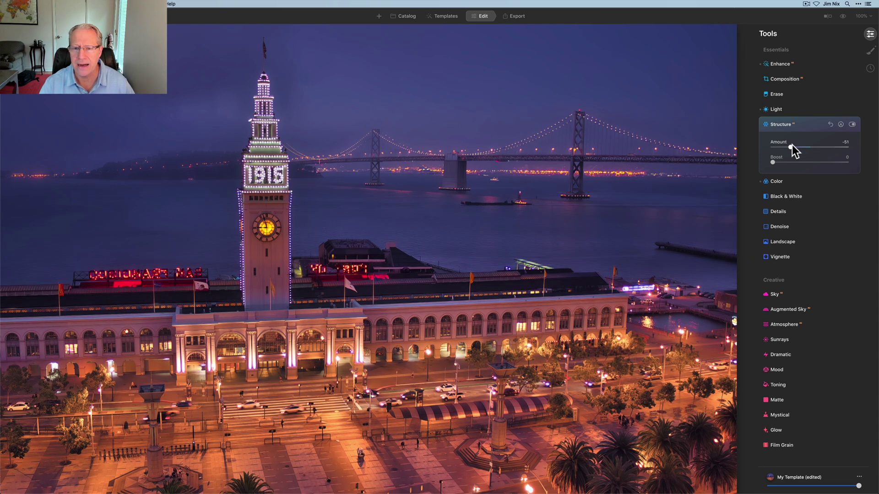
click(840, 124)
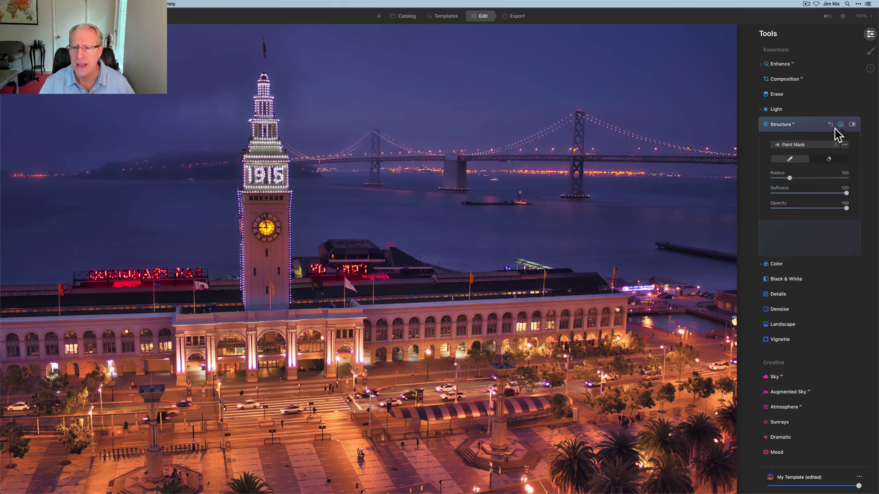
mouse_move(565, 225)
mouse_down()
mouse_move(650, 258)
mouse_move(725, 273)
mouse_move(639, 221)
mouse_move(719, 241)
mouse_move(715, 194)
mouse_move(613, 186)
mouse_move(624, 208)
mouse_move(689, 217)
mouse_move(713, 205)
mouse_move(724, 252)
mouse_move(686, 244)
mouse_move(612, 255)
mouse_move(575, 245)
mouse_move(623, 212)
mouse_move(609, 197)
mouse_move(588, 224)
mouse_move(546, 200)
mouse_move(542, 223)
mouse_move(474, 224)
mouse_move(551, 241)
mouse_move(478, 246)
mouse_move(479, 255)
mouse_move(428, 243)
mouse_move(449, 222)
mouse_move(442, 206)
mouse_move(406, 193)
mouse_move(454, 212)
mouse_move(509, 185)
mouse_move(546, 190)
mouse_move(496, 205)
mouse_up()
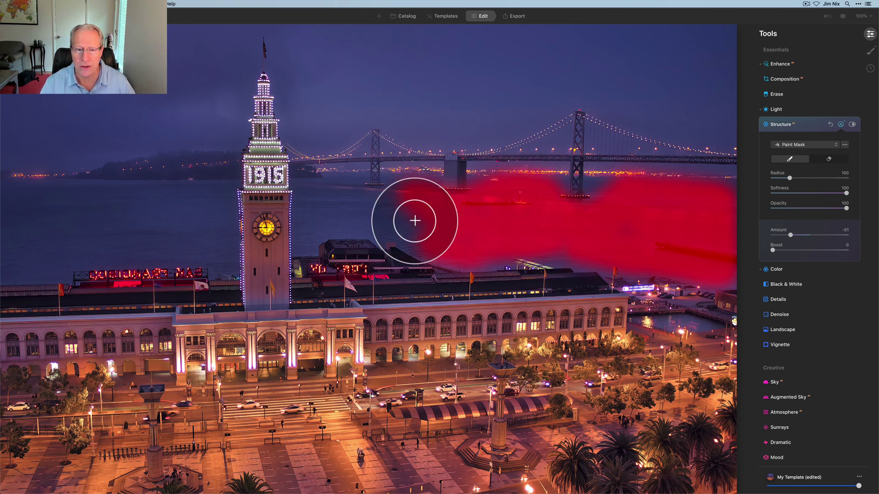
mouse_move(365, 224)
mouse_down()
mouse_move(371, 202)
mouse_move(333, 188)
mouse_move(314, 200)
mouse_move(309, 233)
mouse_move(321, 214)
mouse_move(340, 214)
mouse_move(313, 238)
mouse_move(398, 208)
mouse_move(340, 203)
mouse_move(309, 190)
mouse_up()
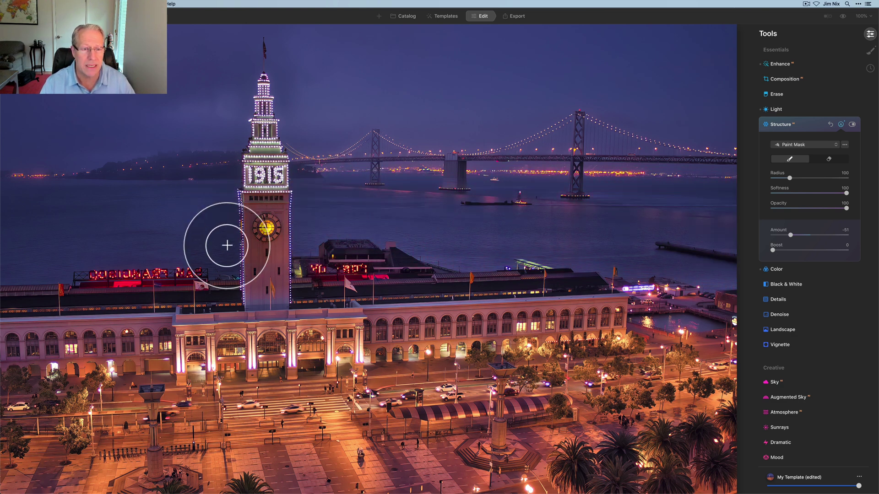
mouse_move(183, 243)
mouse_down()
mouse_move(212, 205)
mouse_move(204, 196)
mouse_move(162, 196)
mouse_move(225, 227)
mouse_up()
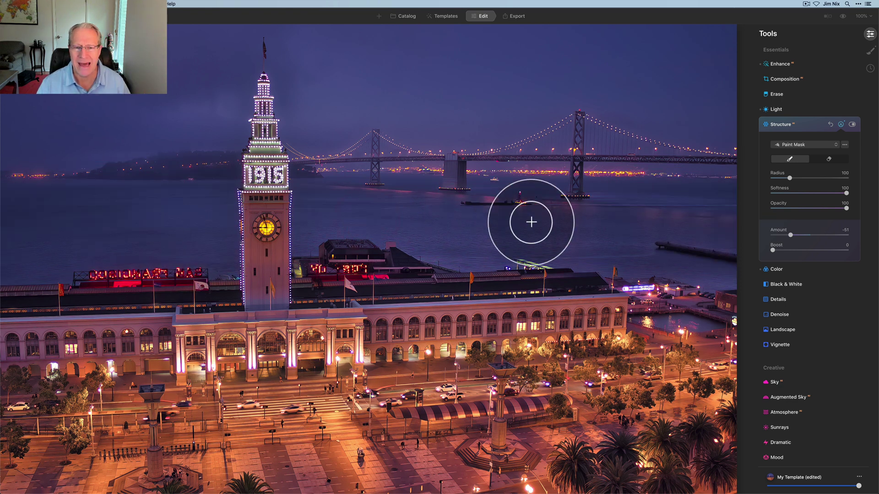
click(841, 124)
drag(790, 146, 768, 146)
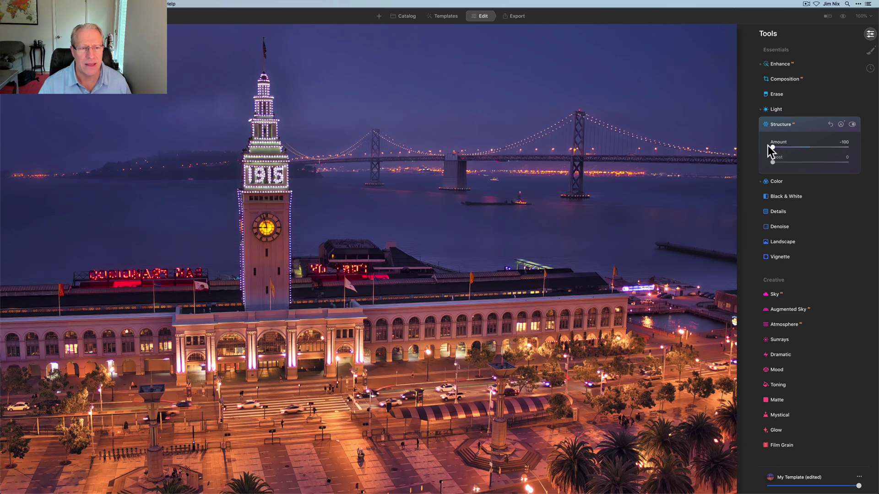
drag(768, 145, 776, 147)
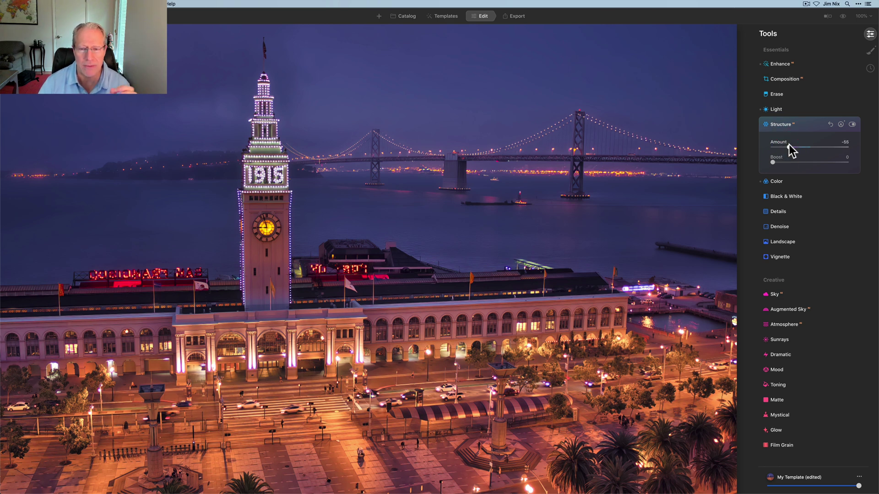
Step: With Structure at -55, compare the edit against the original, then zoom to 100%
click(843, 16)
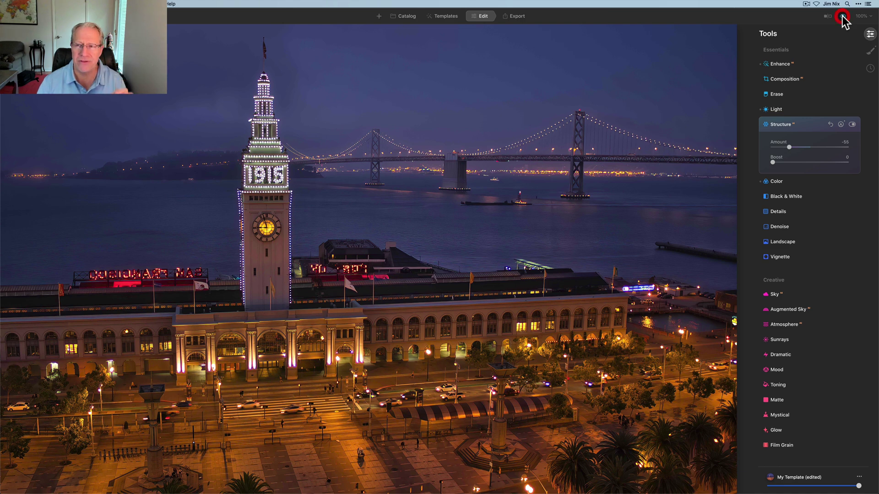
click(842, 16)
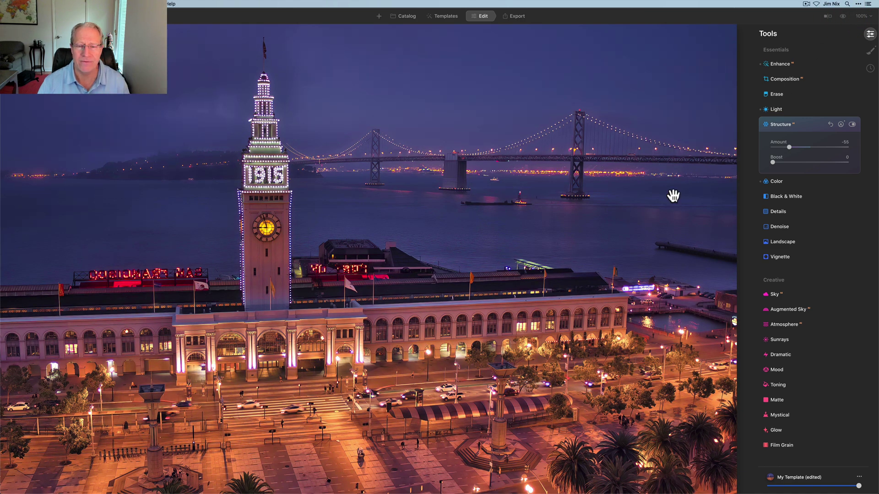
click(341, 168)
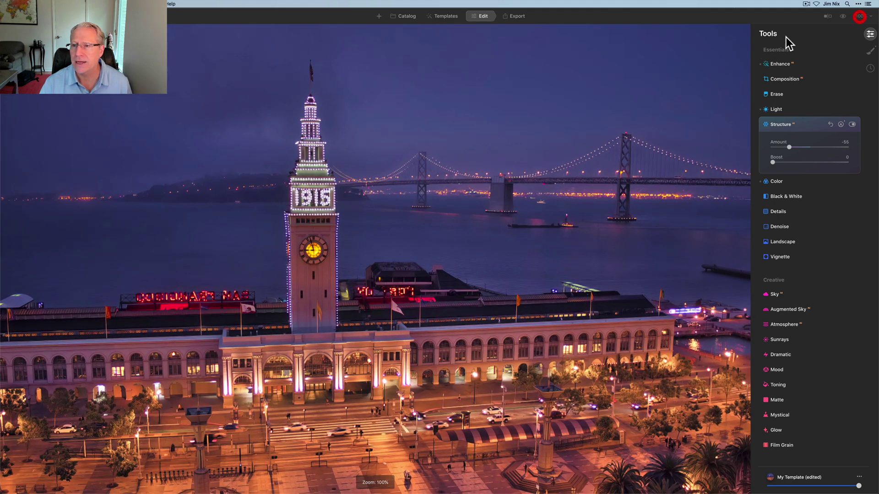
Step: Reset Structure Amount to 0, checking the photo at 200% and at fit
click(860, 17)
click(848, 57)
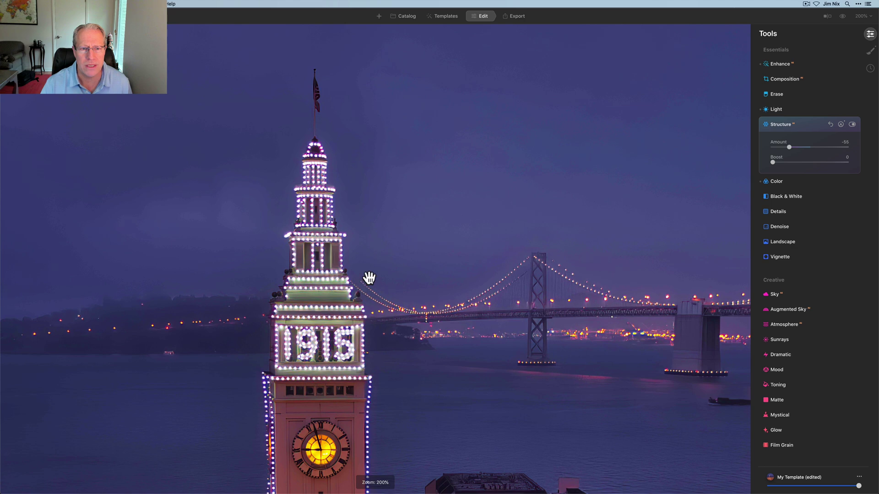
click(386, 260)
click(860, 17)
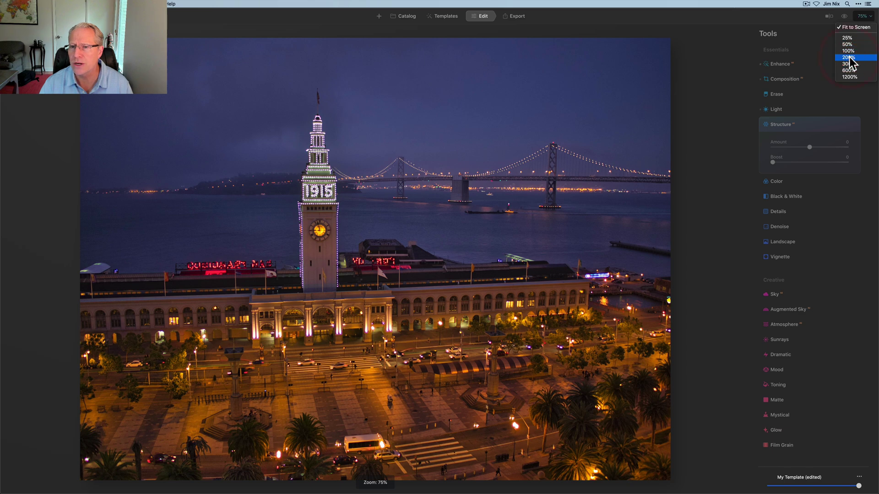
click(848, 61)
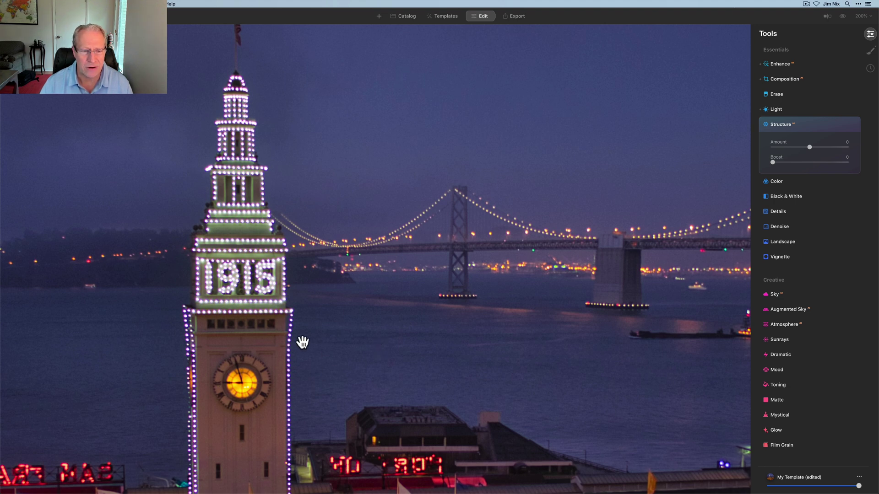
click(352, 187)
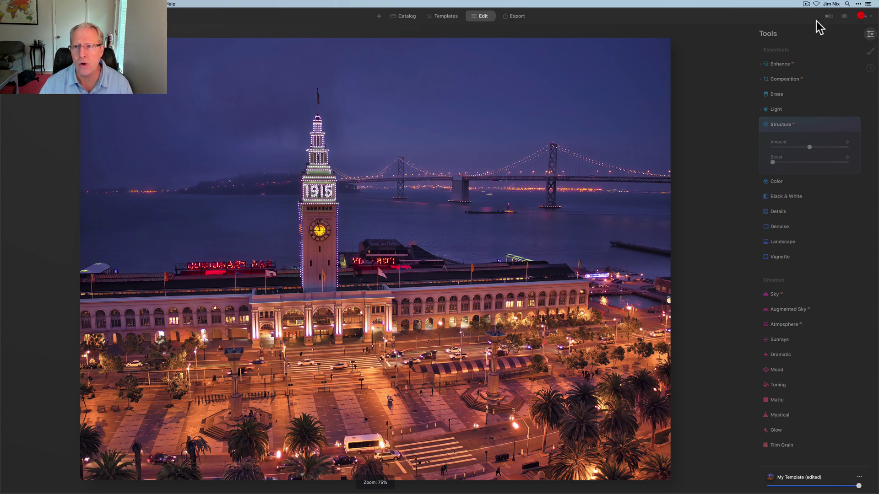
Step: Inspect the clock tower and bridge at 200%, then return to the full photo
click(864, 17)
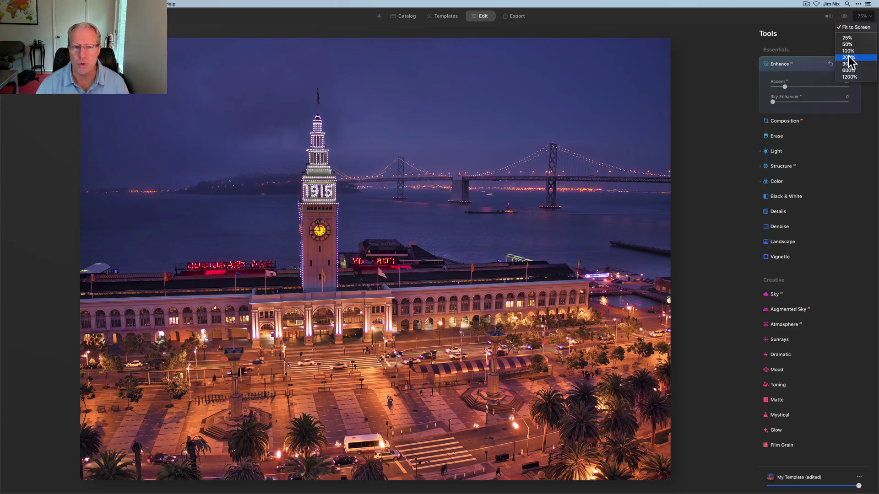
click(848, 57)
scroll(374, 220, up, 5)
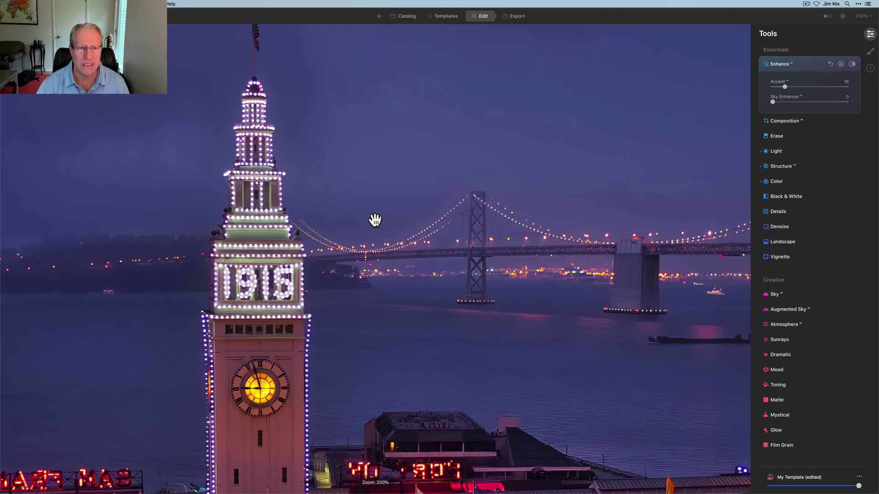
scroll(375, 220, down, 1)
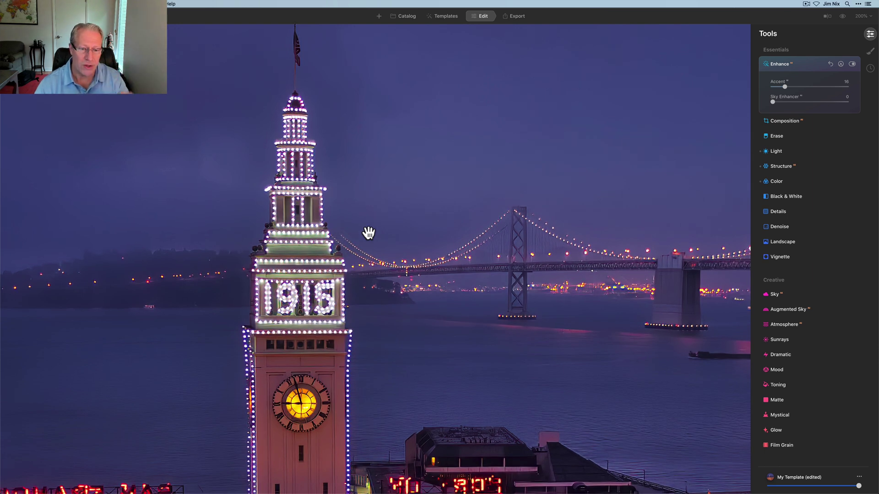
scroll(305, 412, down, 5)
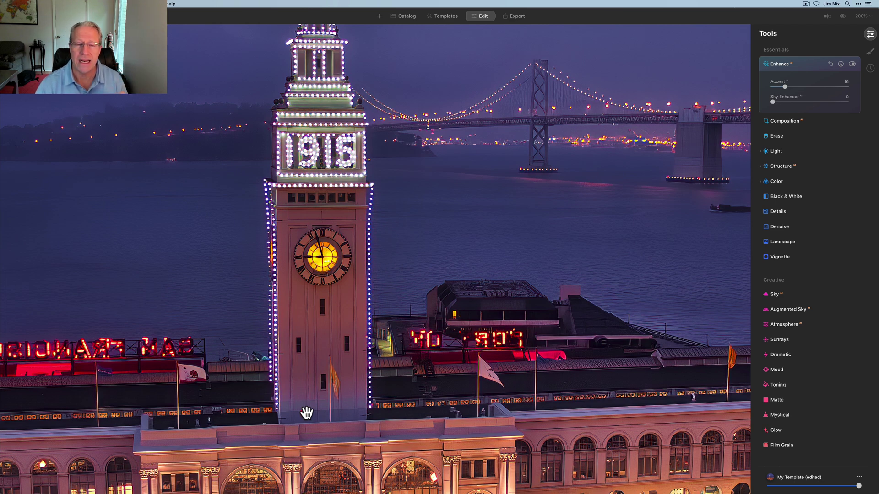
click(306, 412)
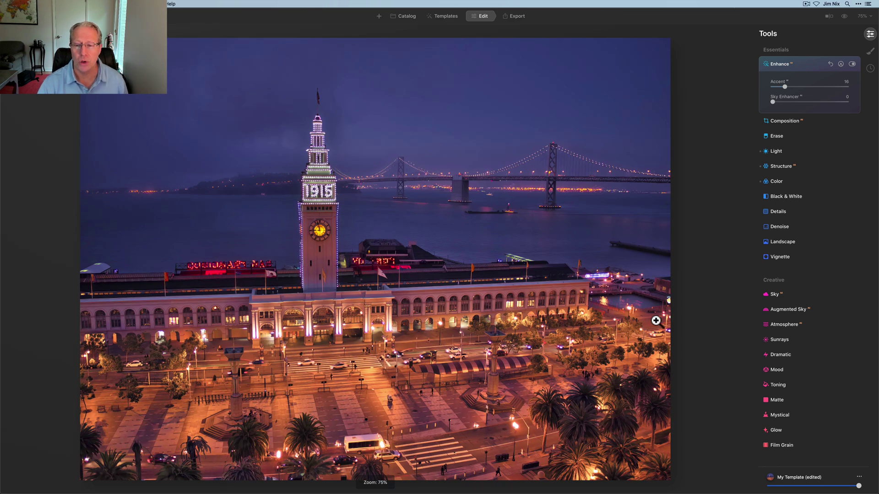